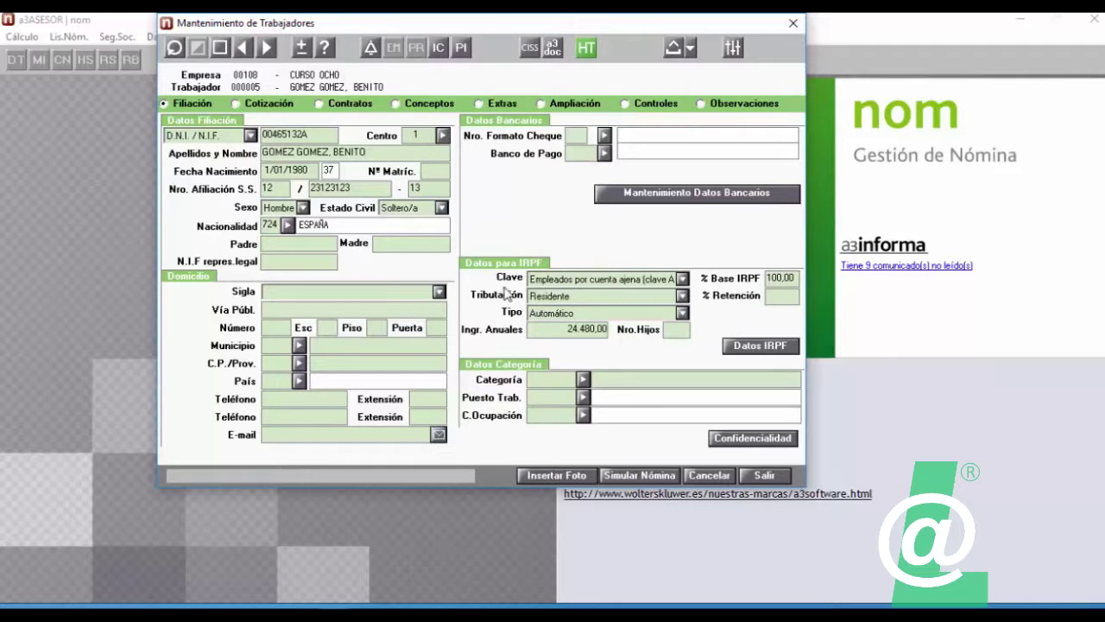
# Review the Clave, Tributación and Tipo options in the worker's IRPF data, keeping clave A, Residente and Automático.
pyautogui.click(684, 281)
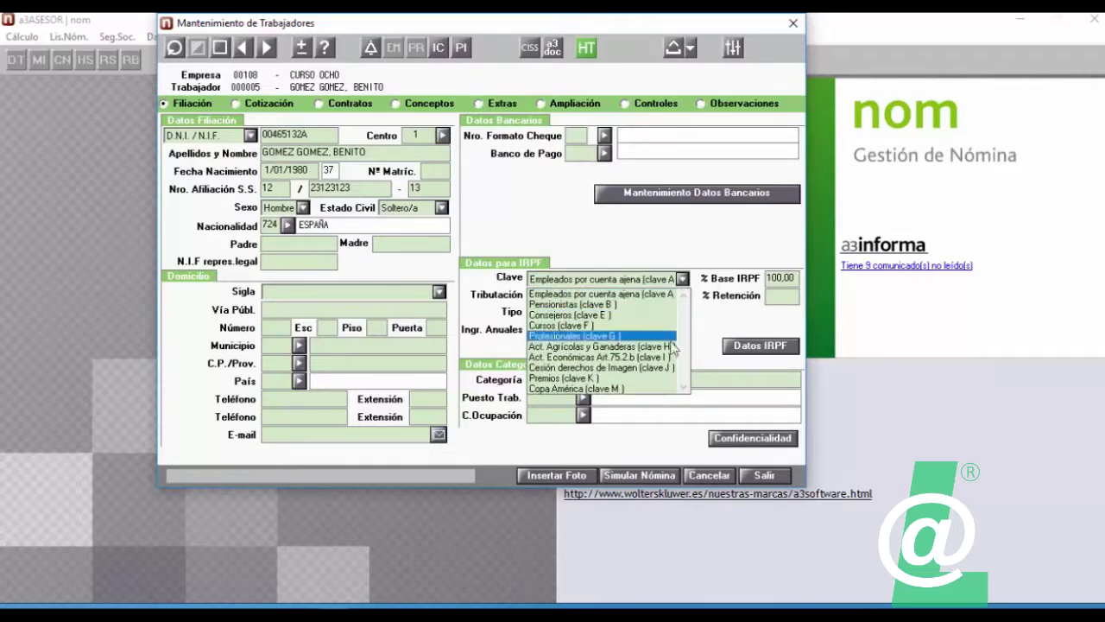
pyautogui.click(605, 294)
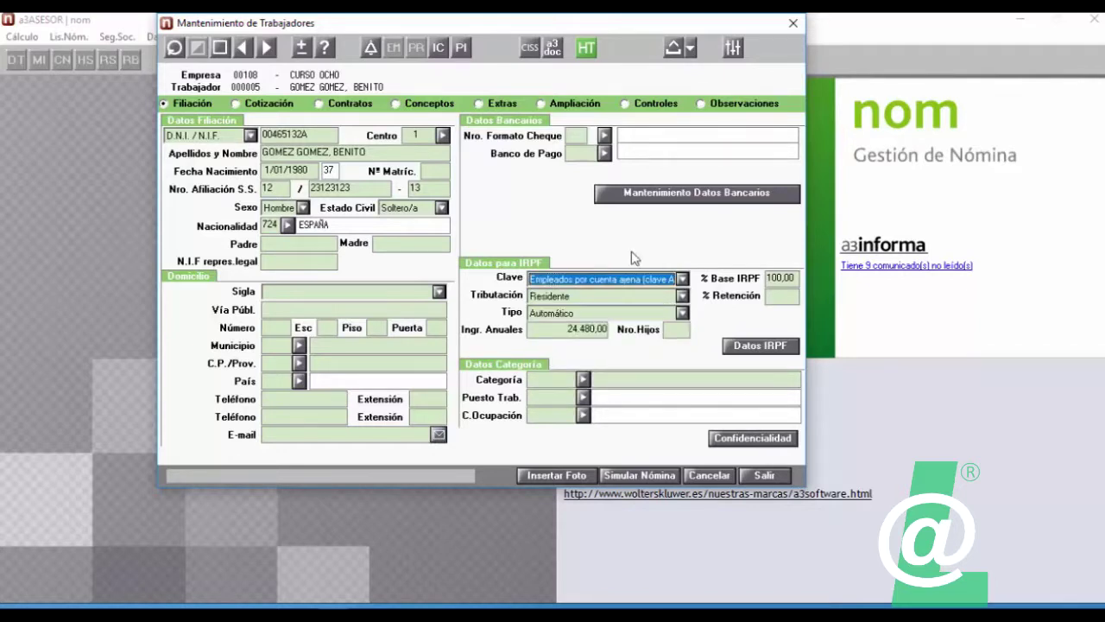
pyautogui.click(566, 297)
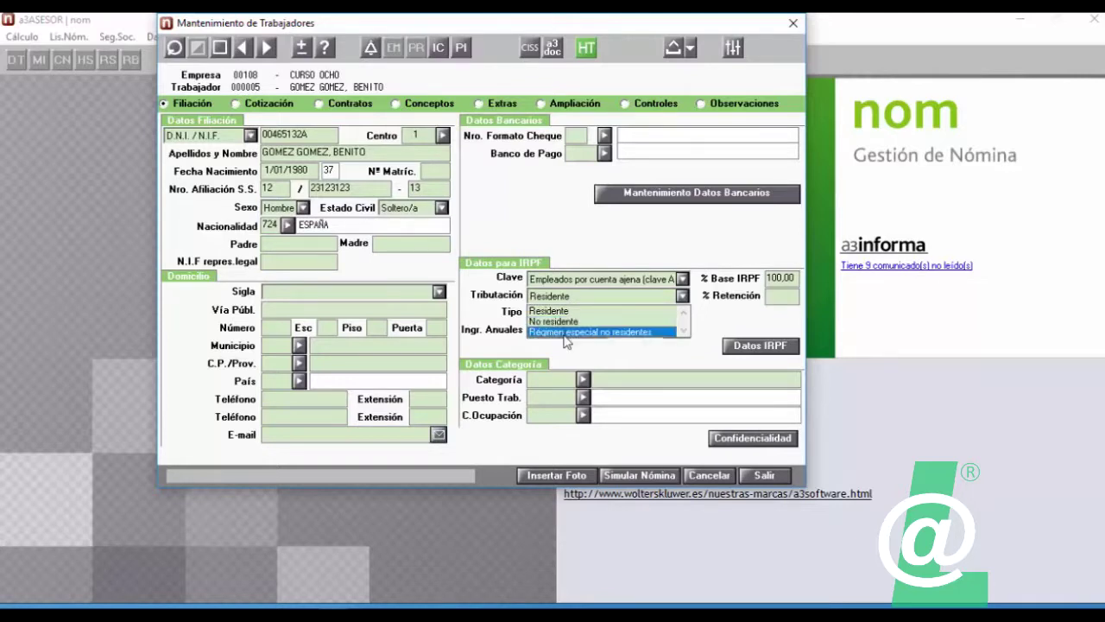
pyautogui.click(565, 311)
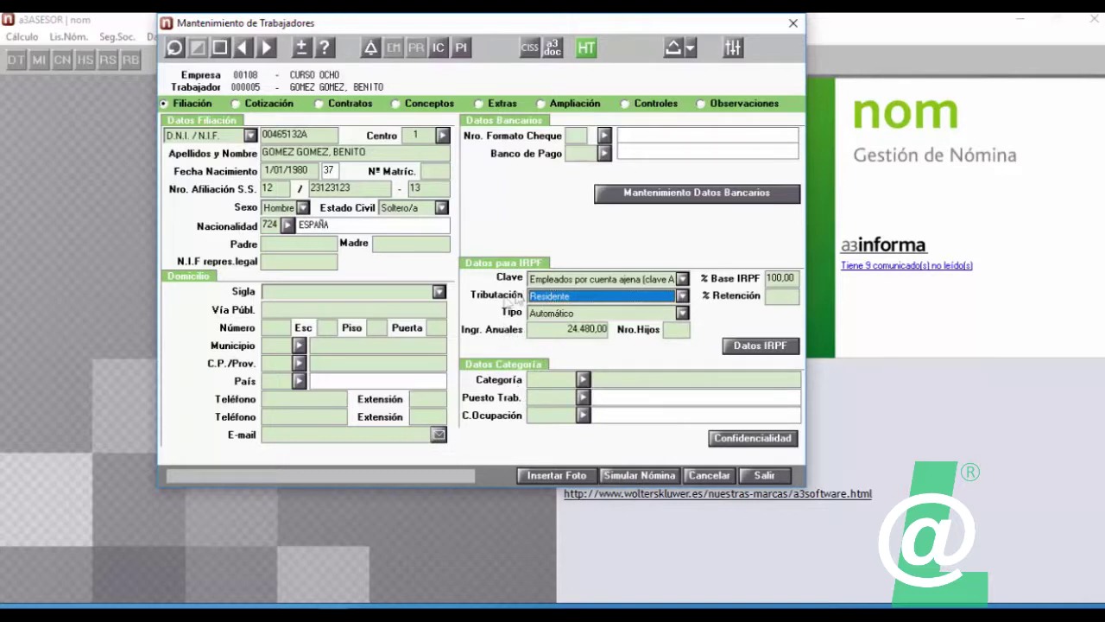
pyautogui.click(685, 314)
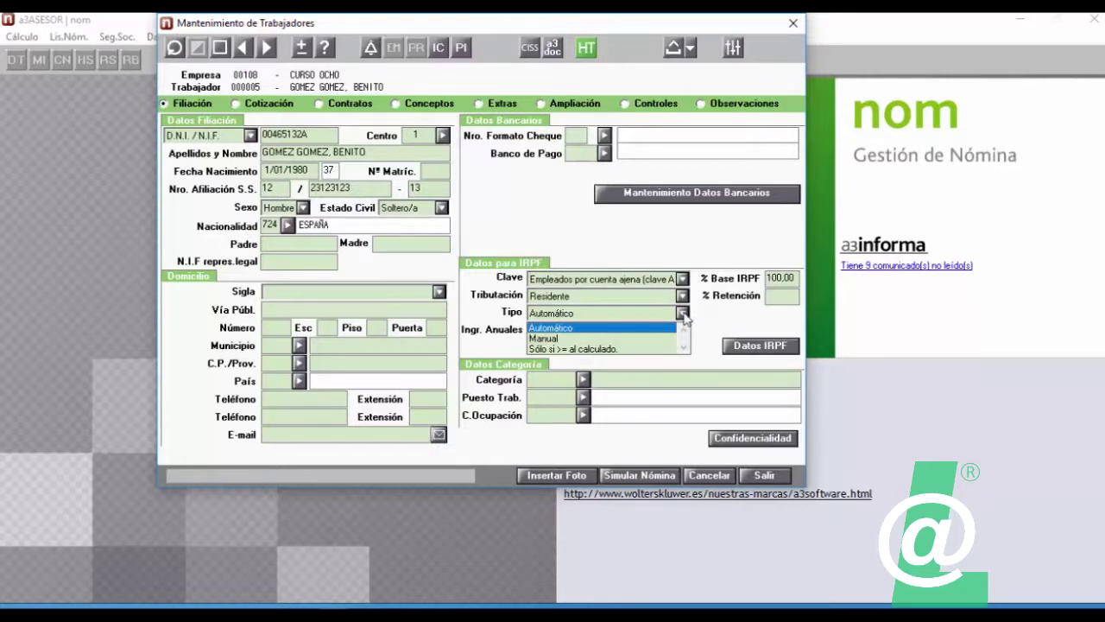
pyautogui.click(683, 316)
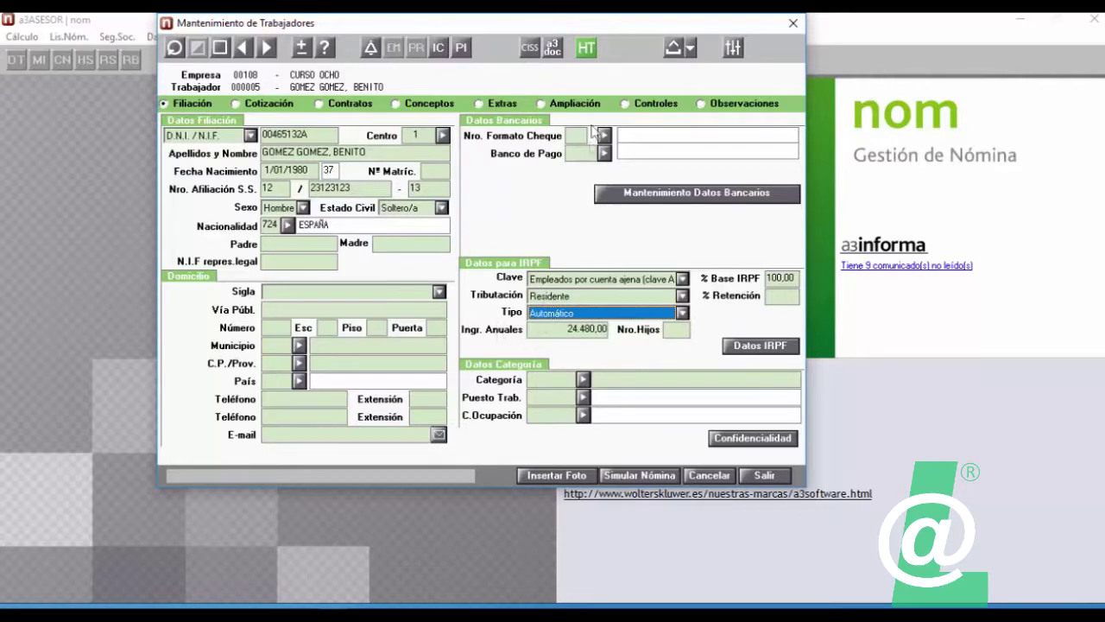
pyautogui.moveTo(549, 26); pyautogui.dragTo(535, 29)
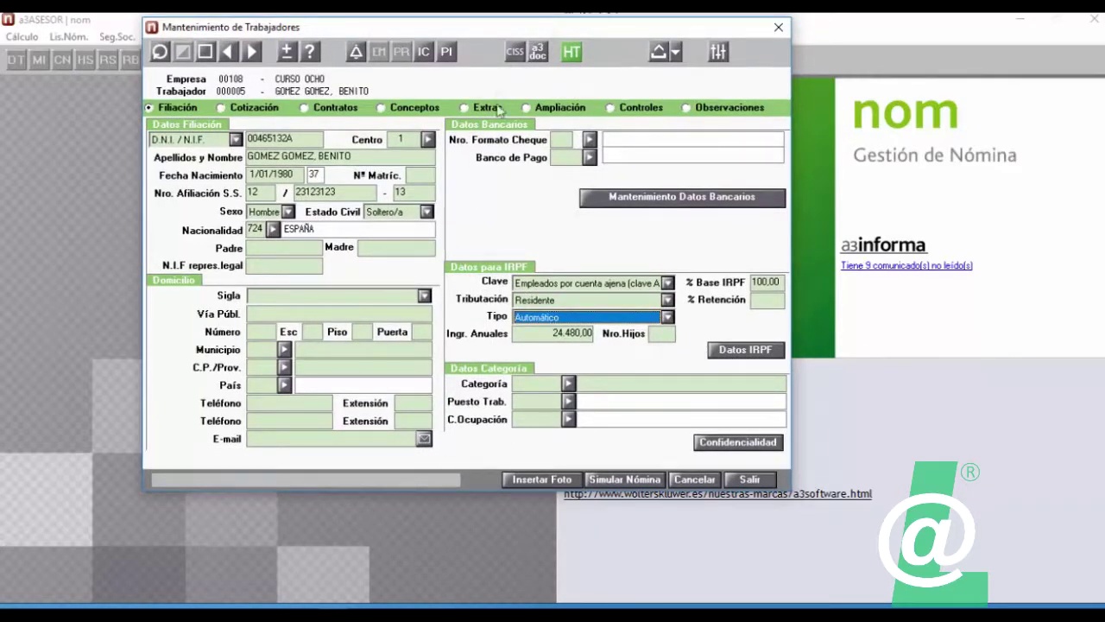
pyautogui.moveTo(477, 28); pyautogui.dragTo(461, 27)
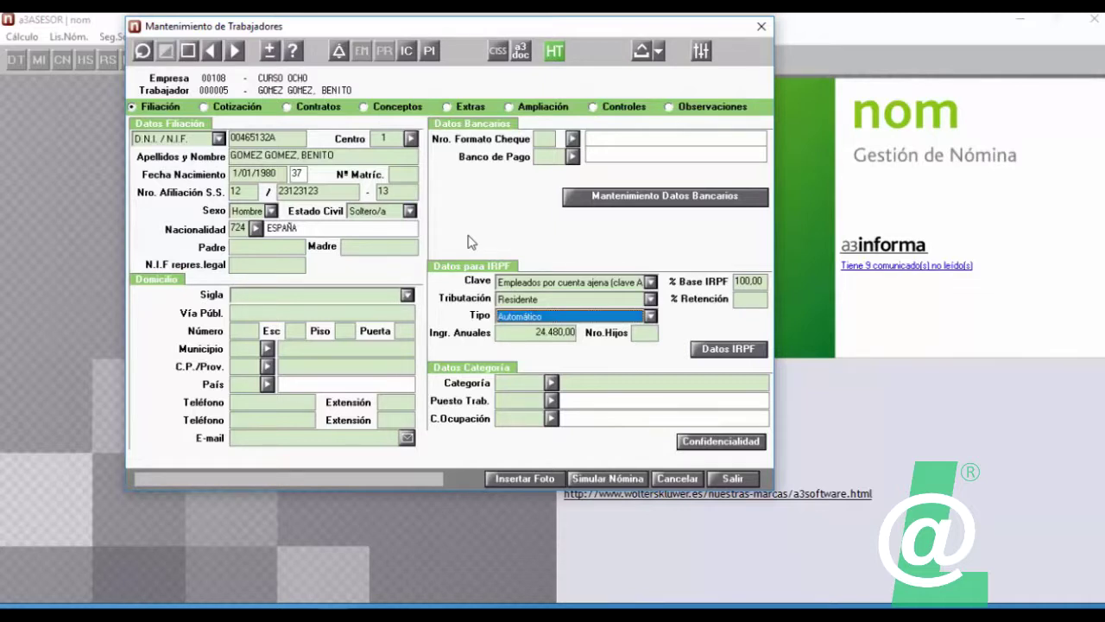
# Set the IRPF calculation Tipo to Manual and the % Retención to 20,00.
pyautogui.click(598, 317)
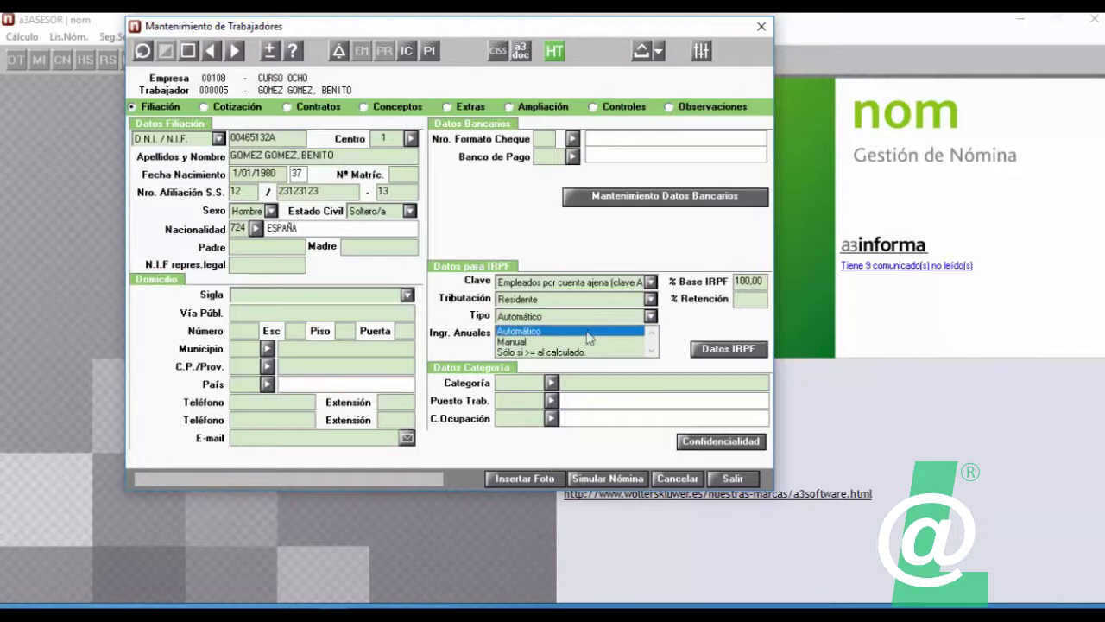
pyautogui.click(528, 343)
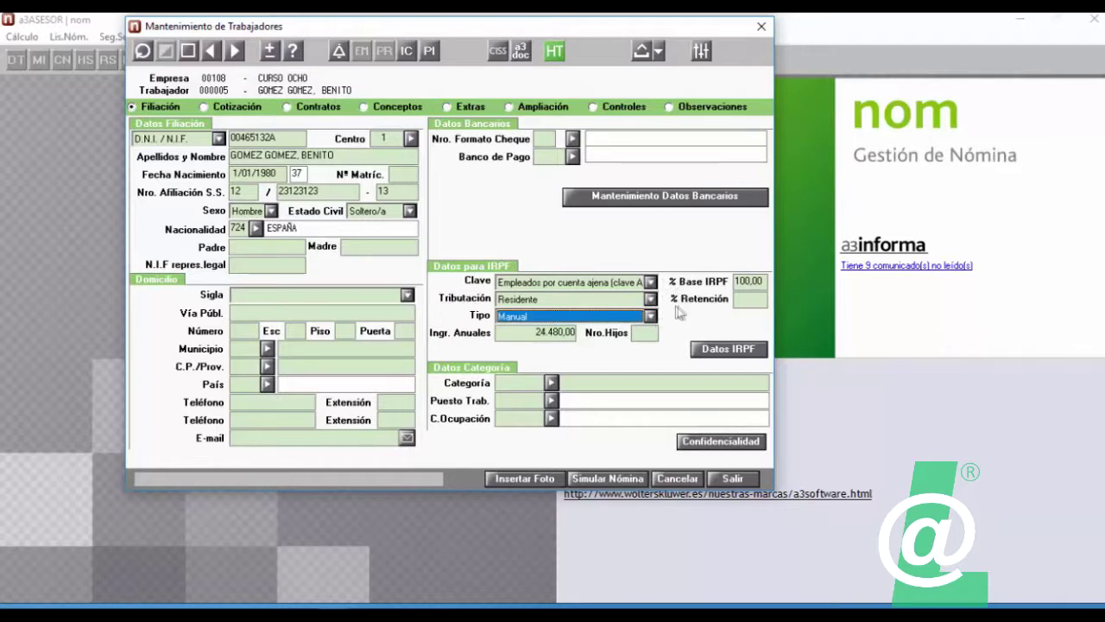
pyautogui.click(750, 303)
pyautogui.click(740, 298)
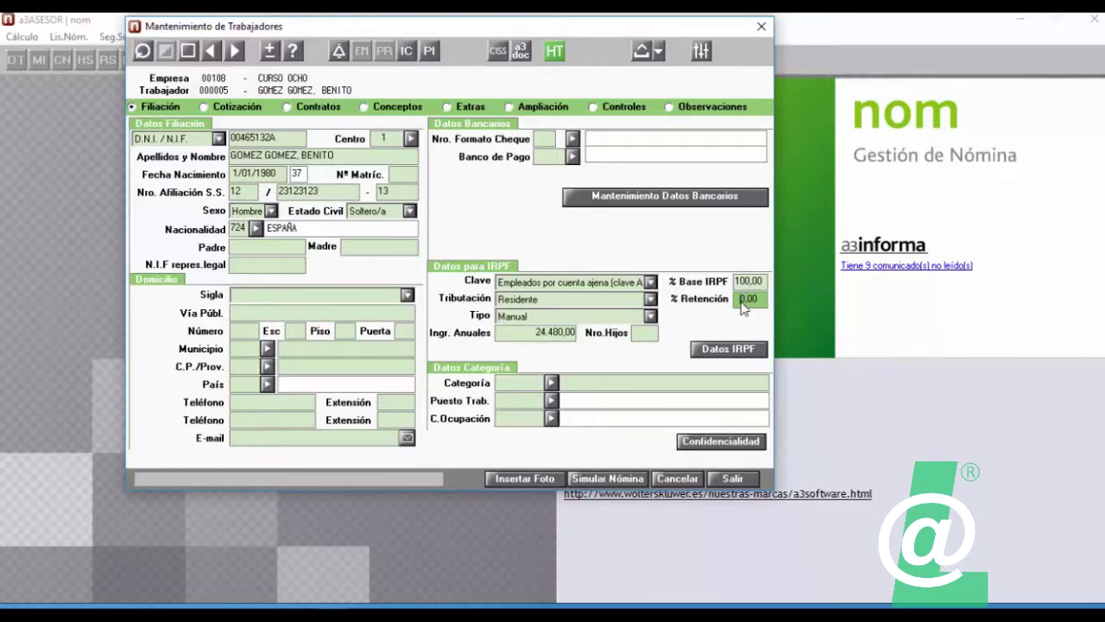
pyautogui.write('2')
pyautogui.press('Tab')
pyautogui.press('Tab')
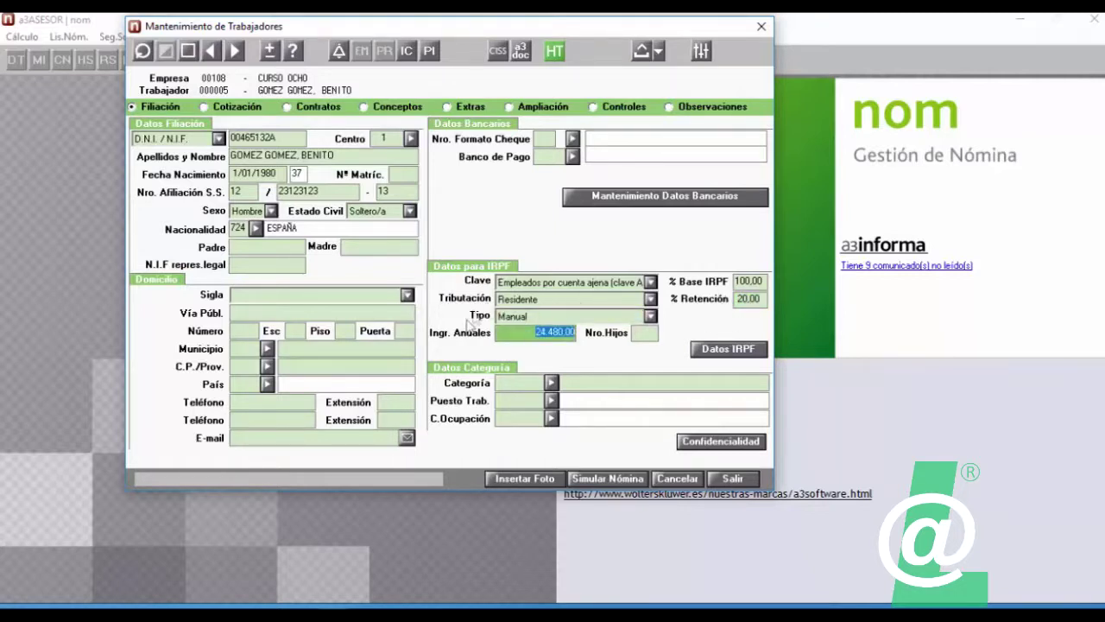
pyautogui.press('Tab')
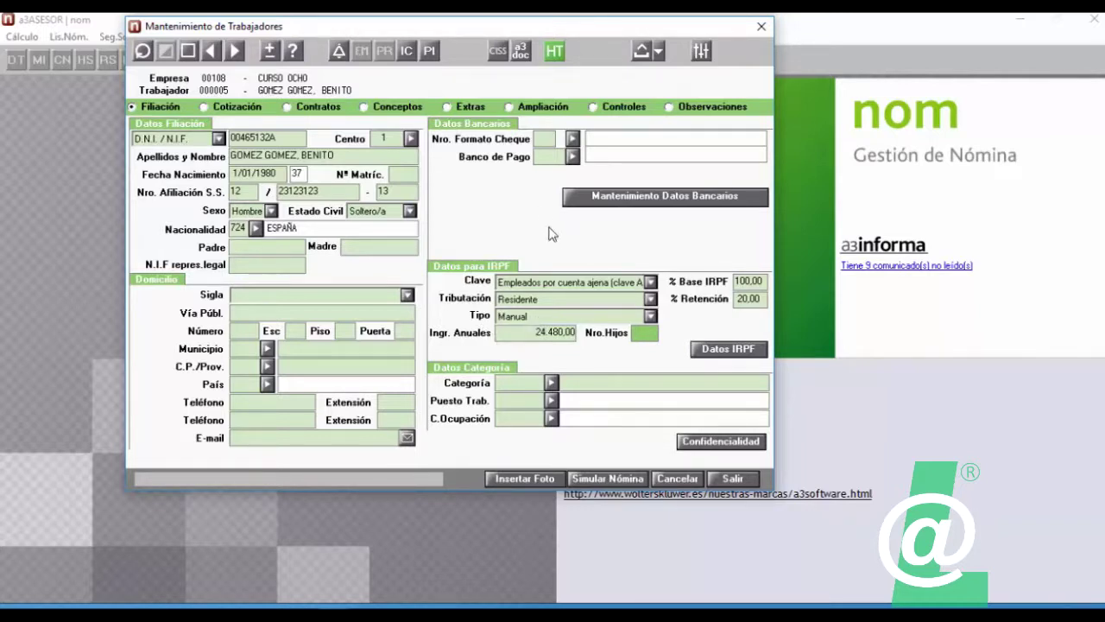
pyautogui.click(746, 299)
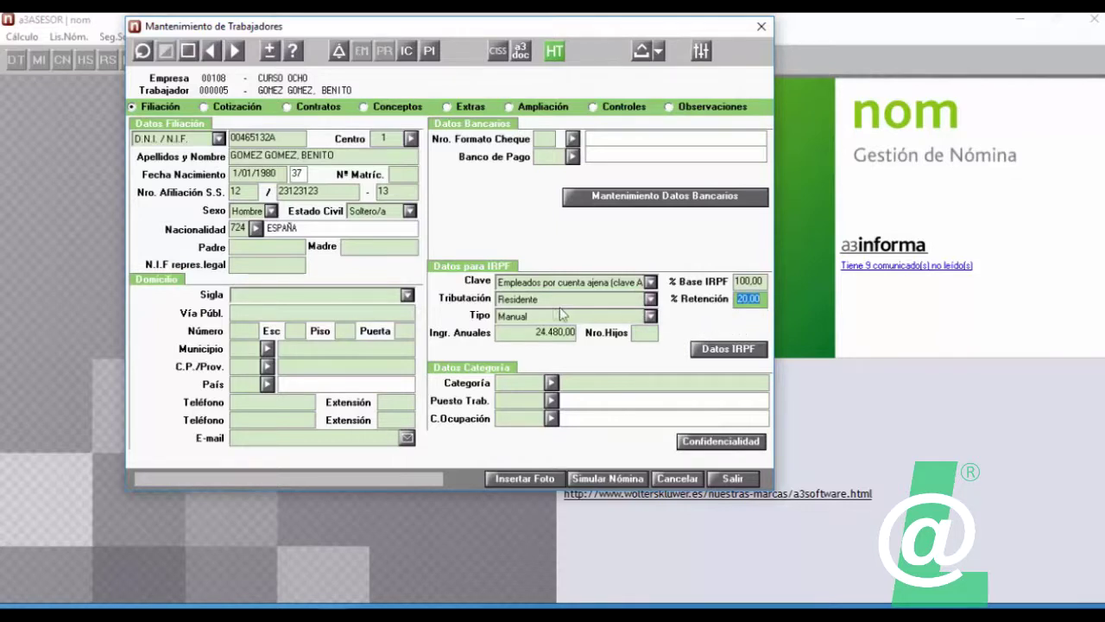
pyautogui.click(739, 301)
pyautogui.moveTo(741, 312); pyautogui.dragTo(764, 308)
pyautogui.click(736, 302)
pyautogui.moveTo(737, 304); pyautogui.dragTo(762, 304)
pyautogui.click(762, 302)
# Change the IRPF Tipo to "Sólo si >= al calculado" and set the % Retención to 0.
pyautogui.click(526, 319)
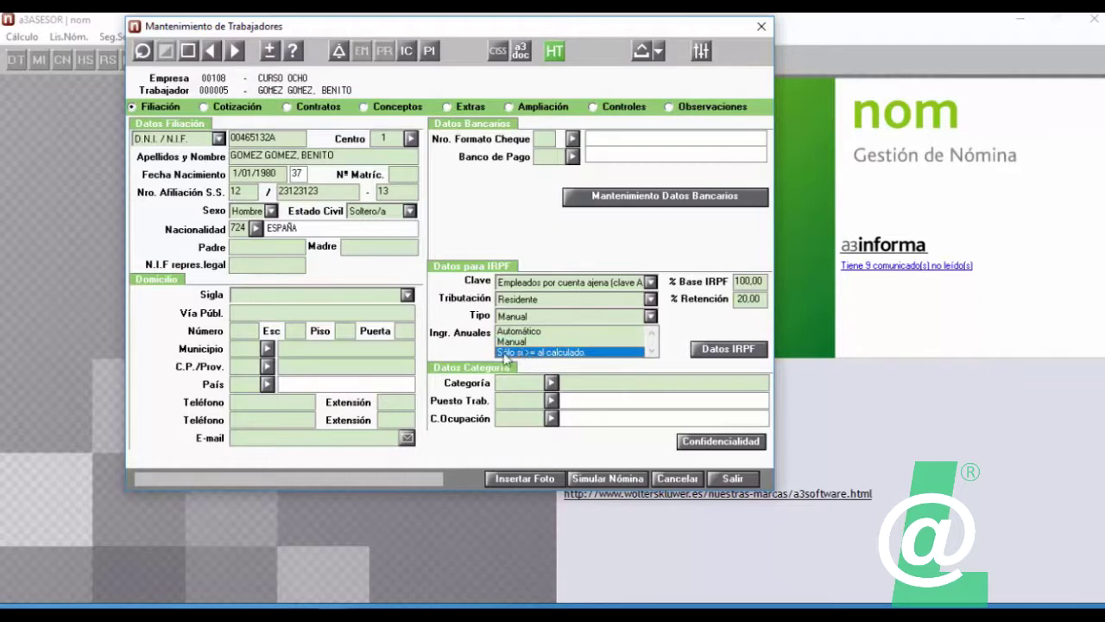
pyautogui.click(548, 354)
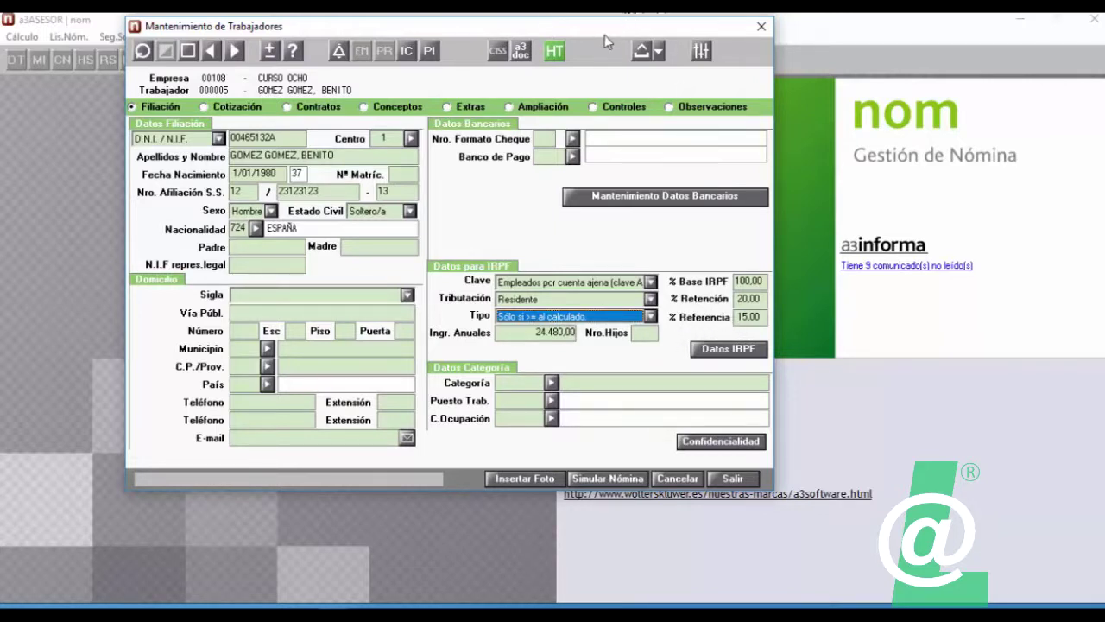
pyautogui.moveTo(604, 35); pyautogui.dragTo(602, 28)
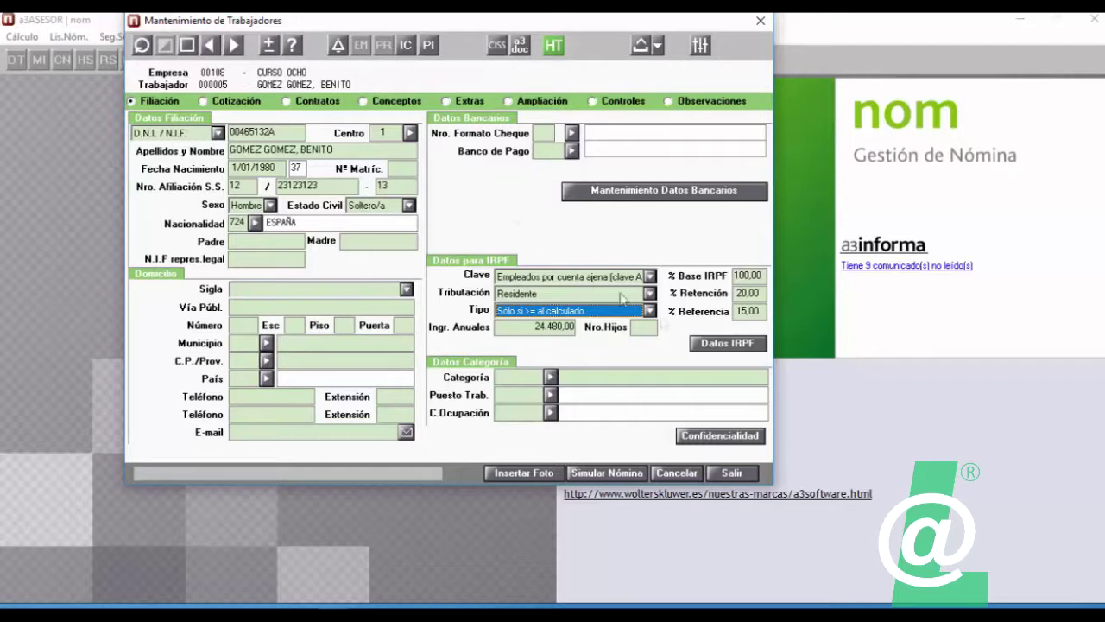
pyautogui.click(756, 297)
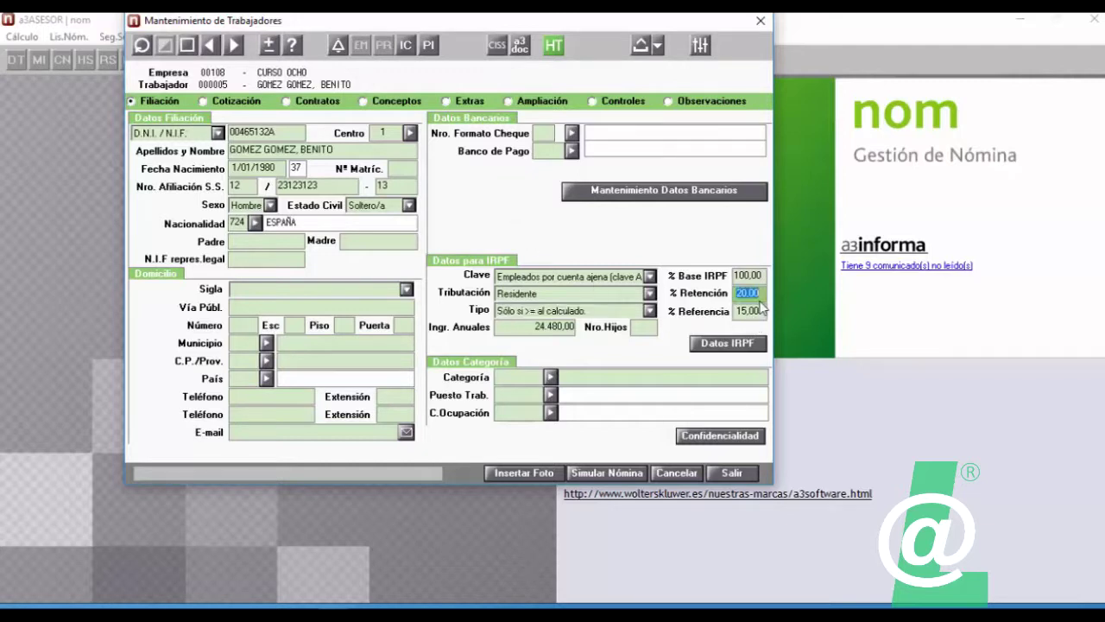
pyautogui.write('0')
pyautogui.press('Tab')
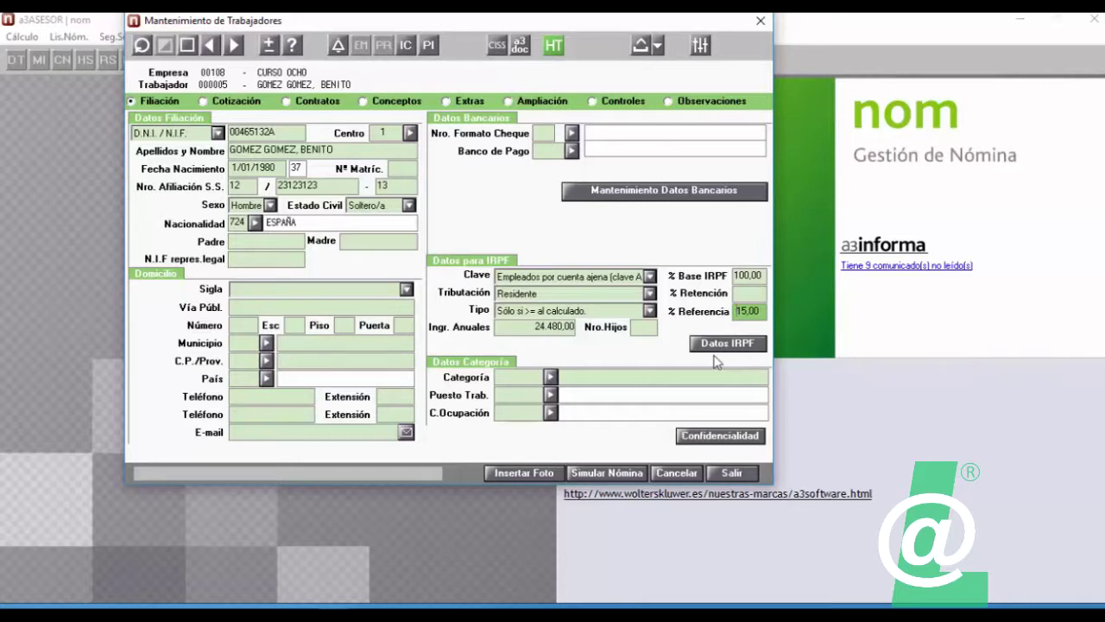
pyautogui.moveTo(735, 311); pyautogui.dragTo(765, 318)
pyautogui.click(736, 316)
pyautogui.moveTo(737, 317); pyautogui.dragTo(763, 321)
pyautogui.moveTo(471, 31); pyautogui.dragTo(453, 31)
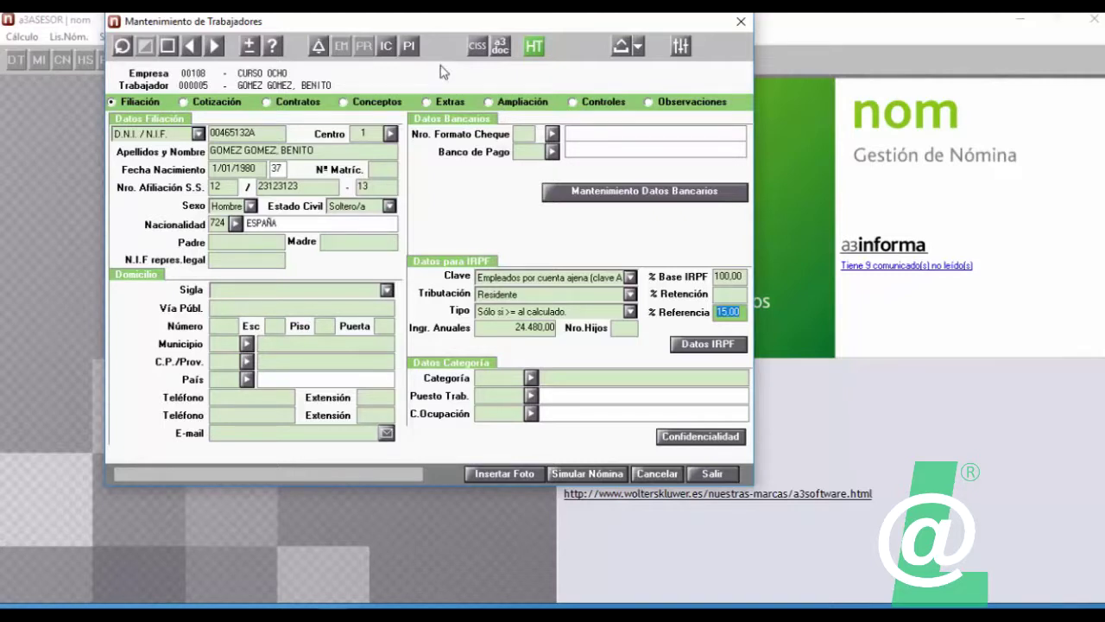
pyautogui.click(740, 316)
pyautogui.moveTo(717, 313); pyautogui.dragTo(743, 317)
# Switch the IRPF Tipo to Manual and enter 20,00 as the % Retención.
pyautogui.click(630, 310)
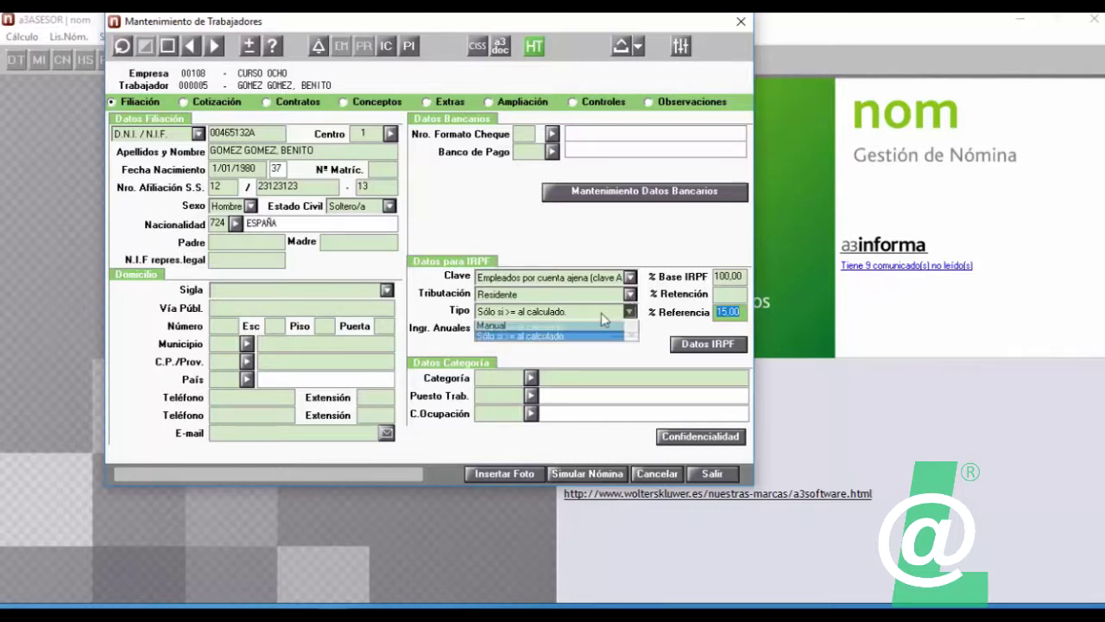
pyautogui.click(570, 335)
pyautogui.click(722, 296)
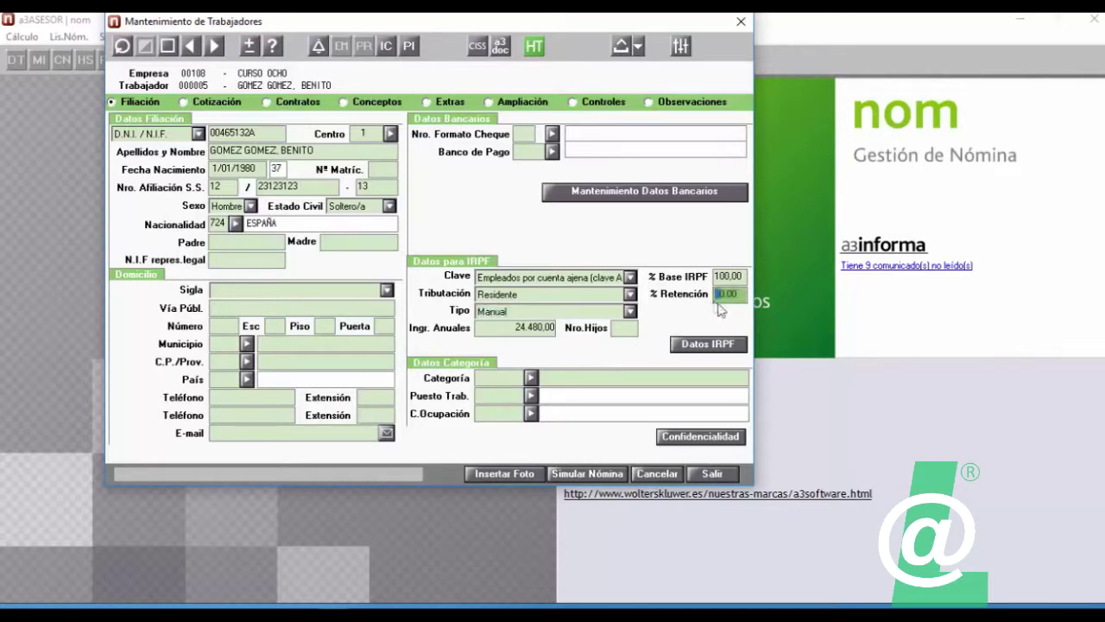
pyautogui.press('Tab')
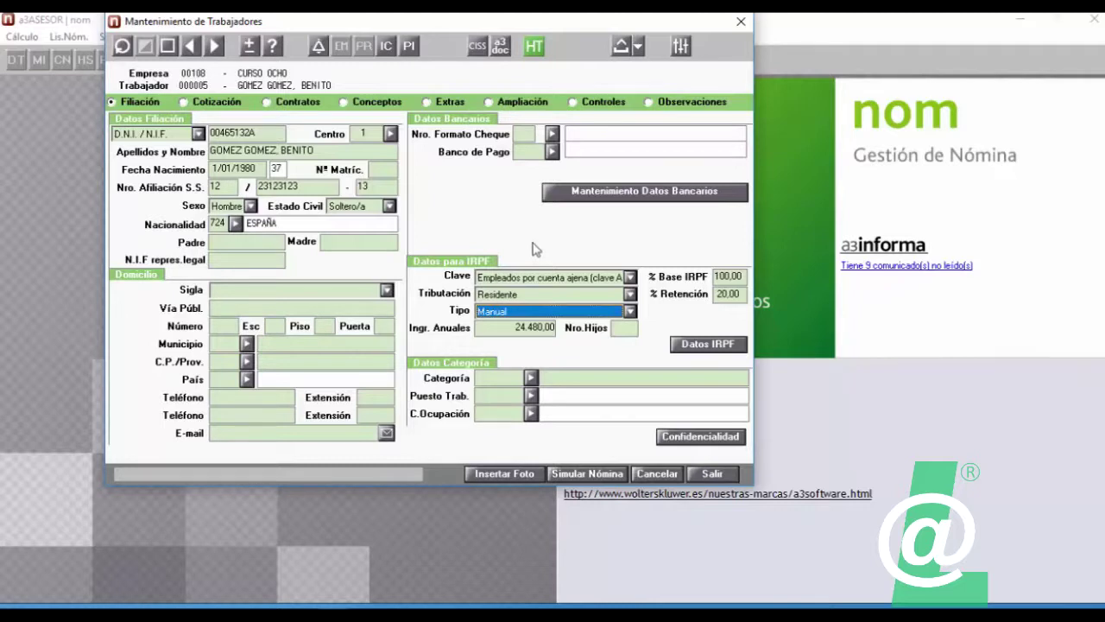
# Return the worker's IRPF Tipo to Automático.
pyautogui.click(516, 311)
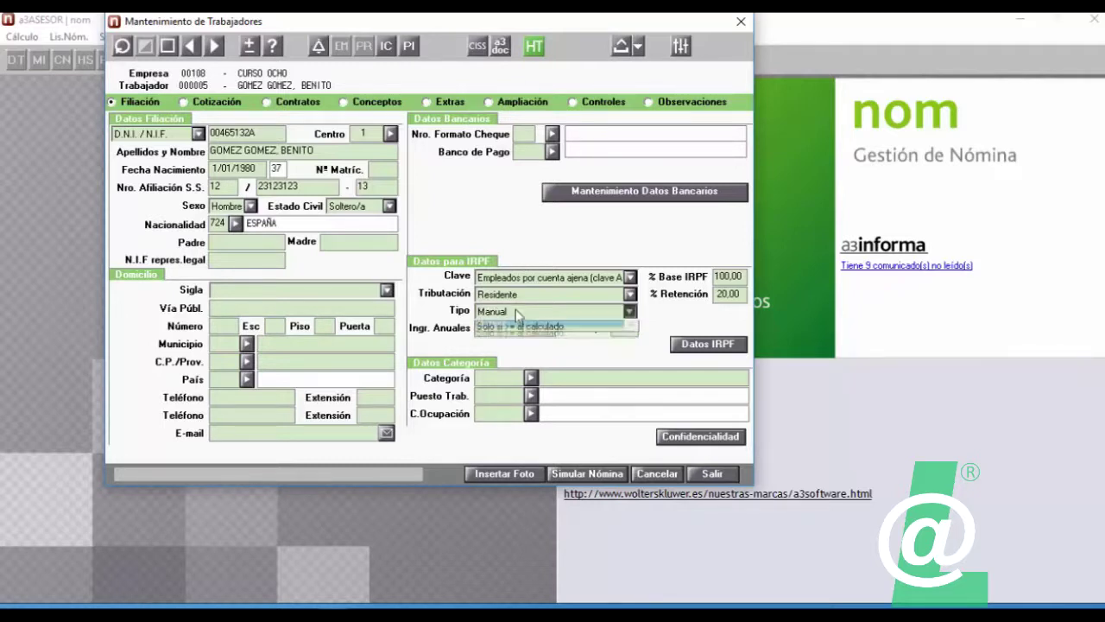
pyautogui.click(514, 323)
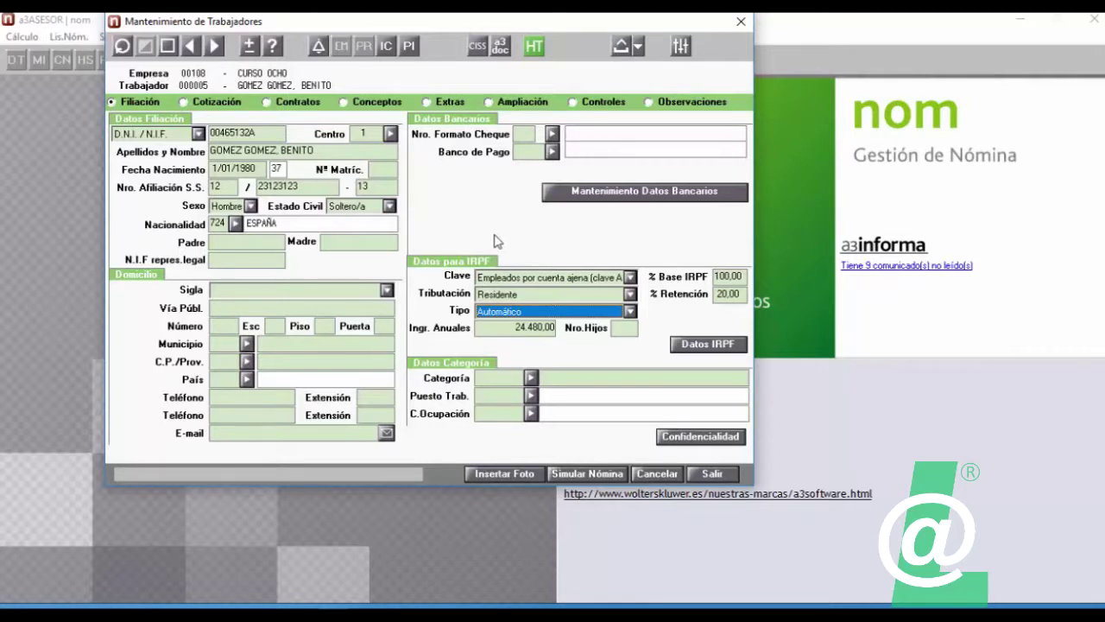
# Open the worker's Previsión Ingresos dialog, examine its date and forecast options, and cancel it.
pyautogui.click(408, 47)
pyautogui.click(409, 52)
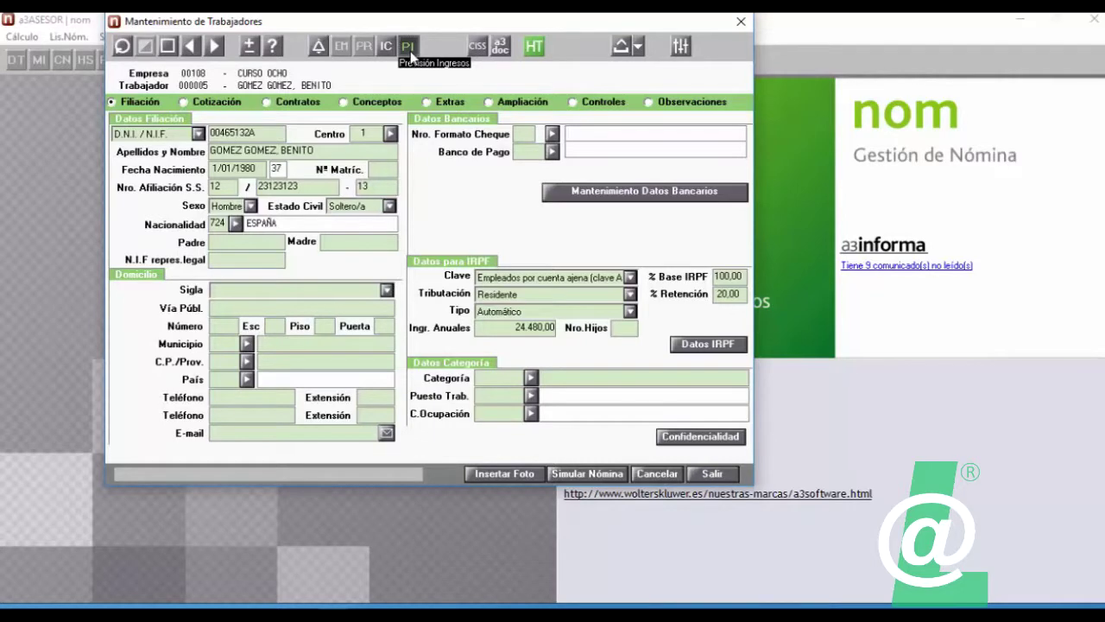
pyautogui.moveTo(406, 43); pyautogui.dragTo(404, 123)
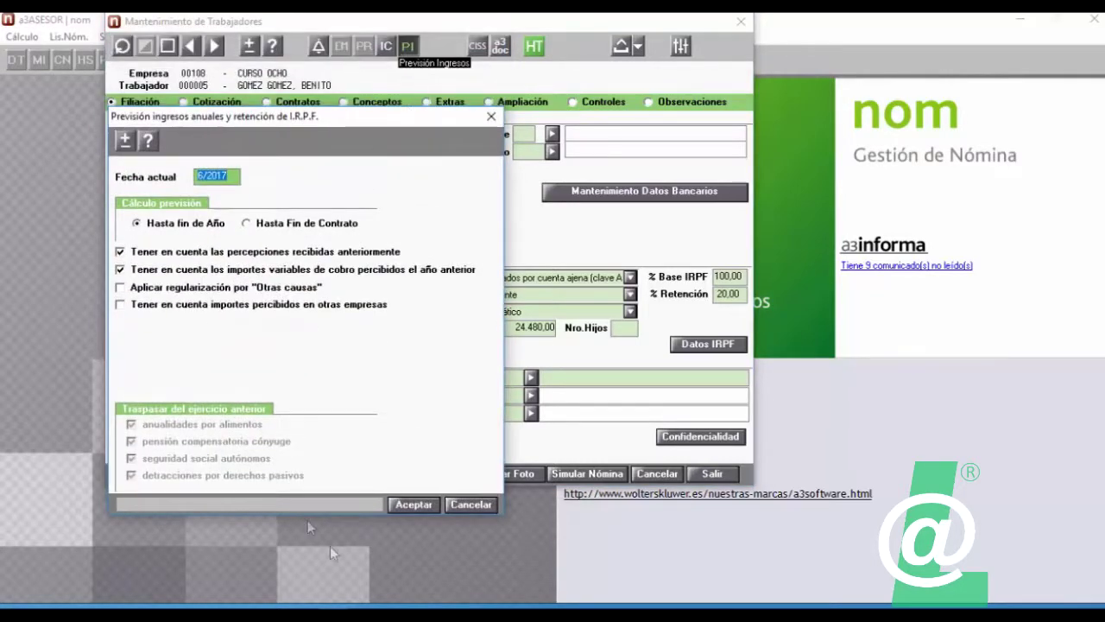
pyautogui.click(233, 178)
pyautogui.moveTo(276, 117); pyautogui.dragTo(290, 80)
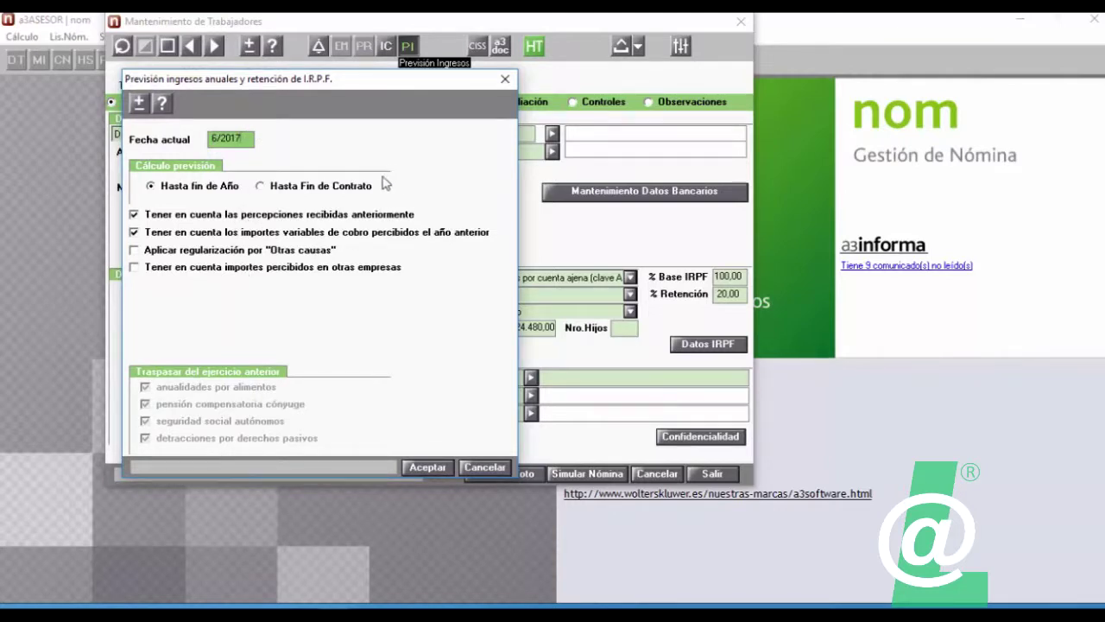
pyautogui.click(489, 466)
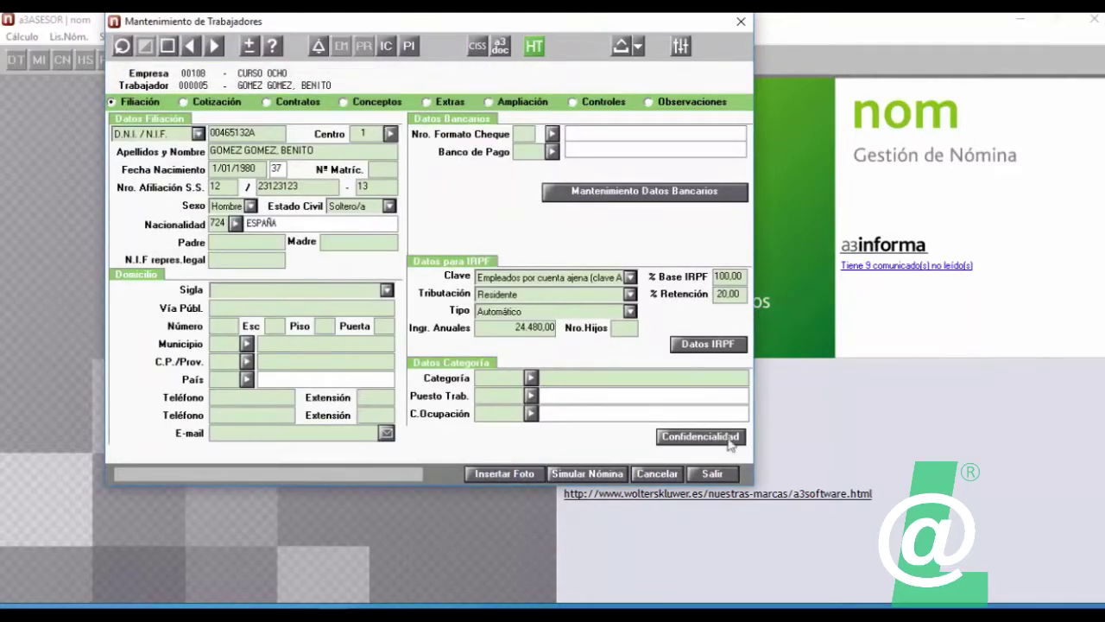
# Leave the worker record and open the Cálculo Ingr.Anuales y % IRPF process, limiting it to company 108.
pyautogui.click(726, 475)
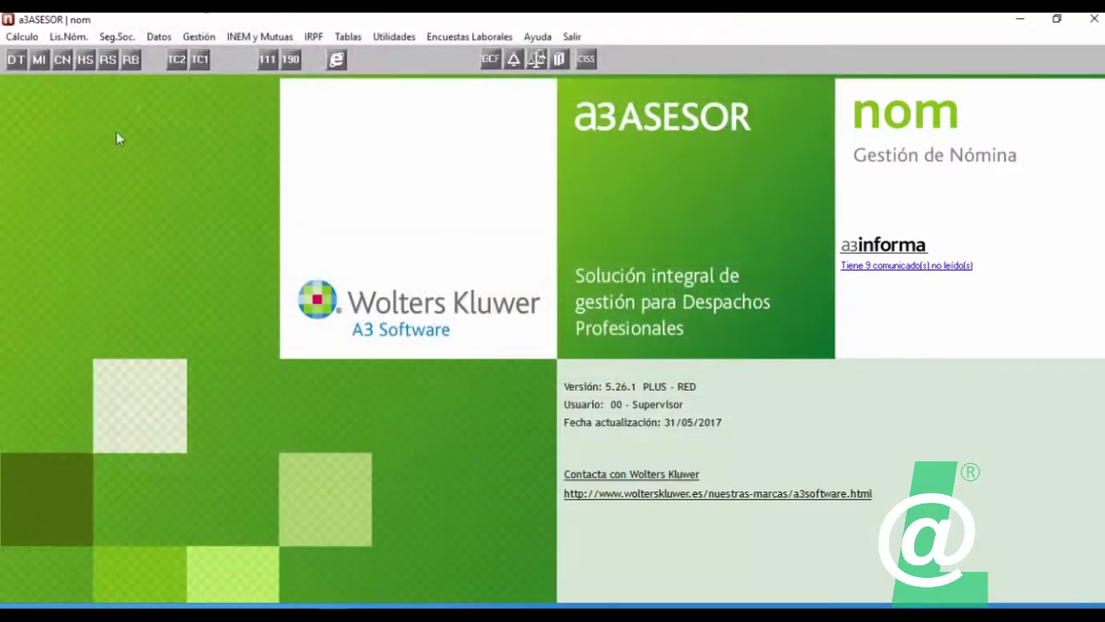
pyautogui.click(311, 36)
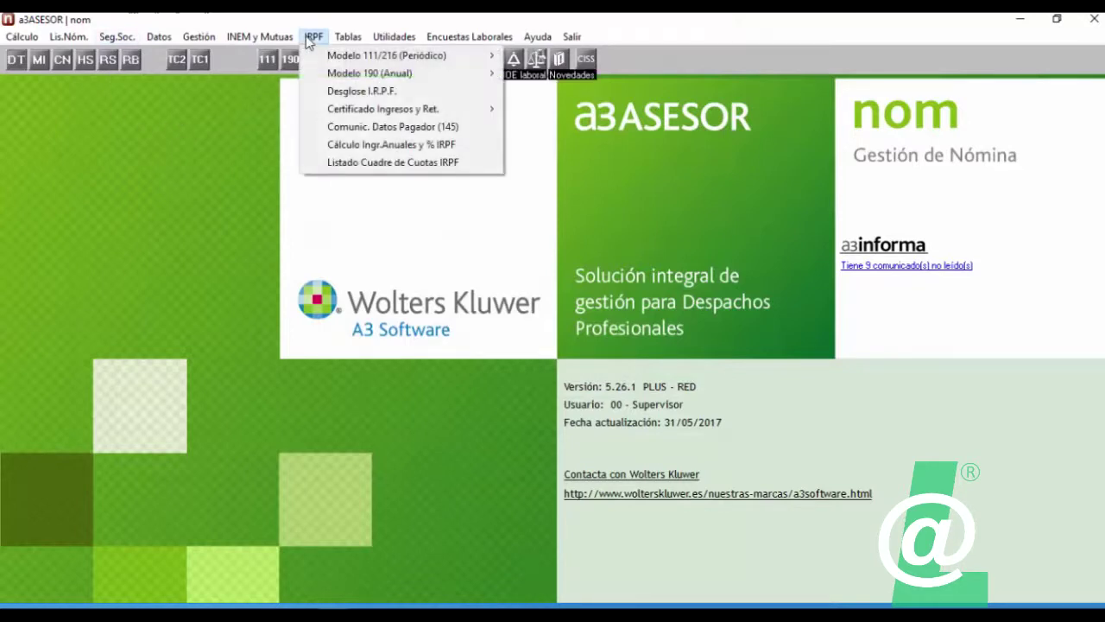
pyautogui.click(359, 150)
pyautogui.moveTo(315, 74); pyautogui.dragTo(483, 74)
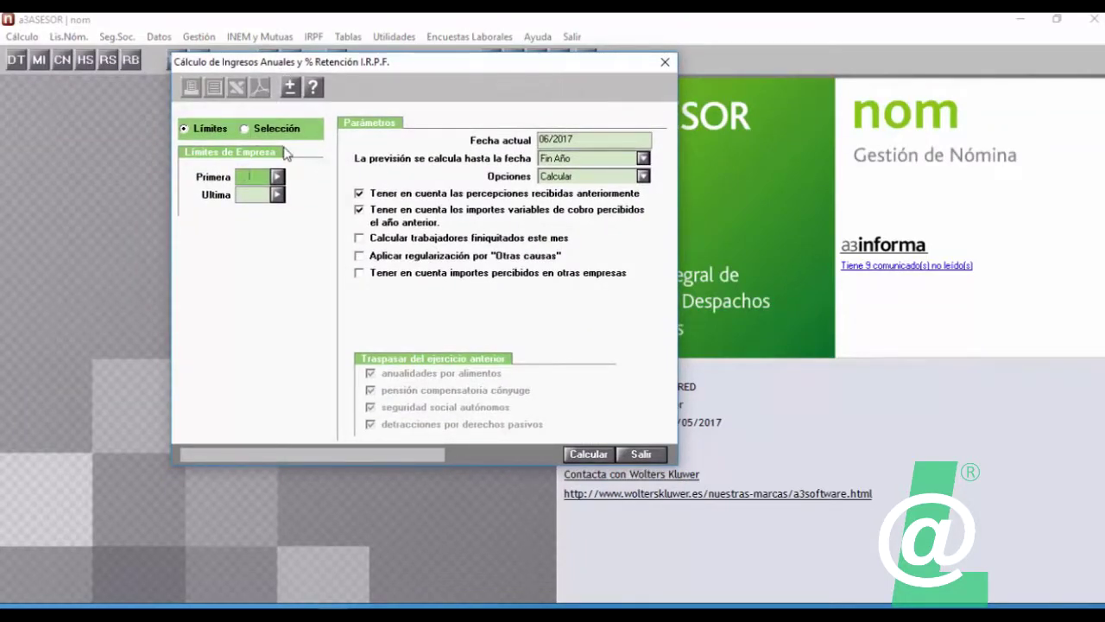
pyautogui.press('Return')
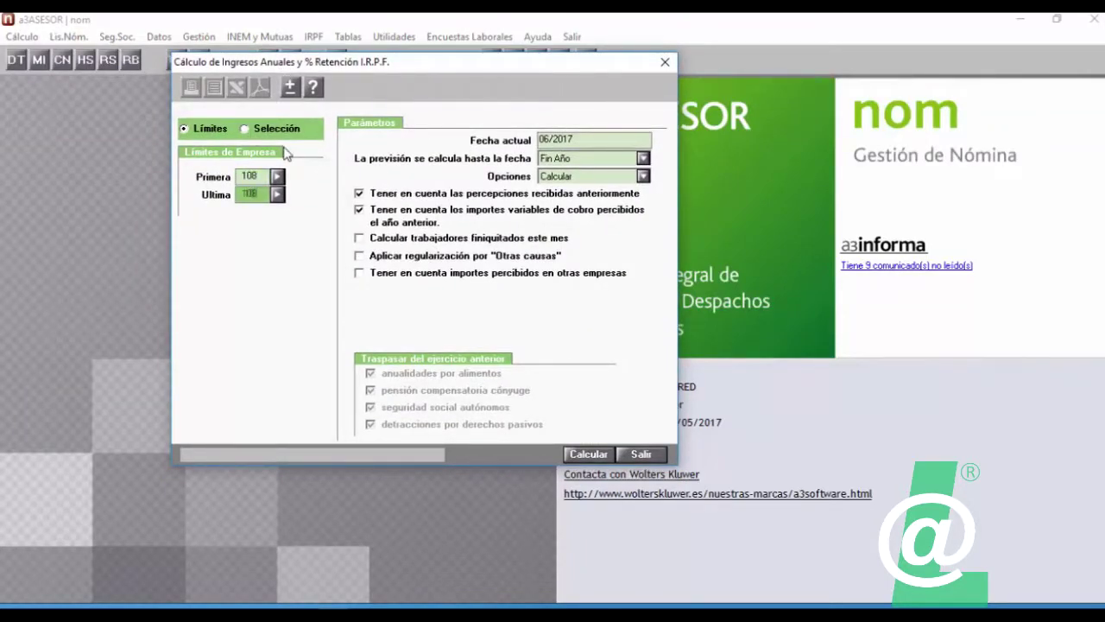
pyautogui.press('Return')
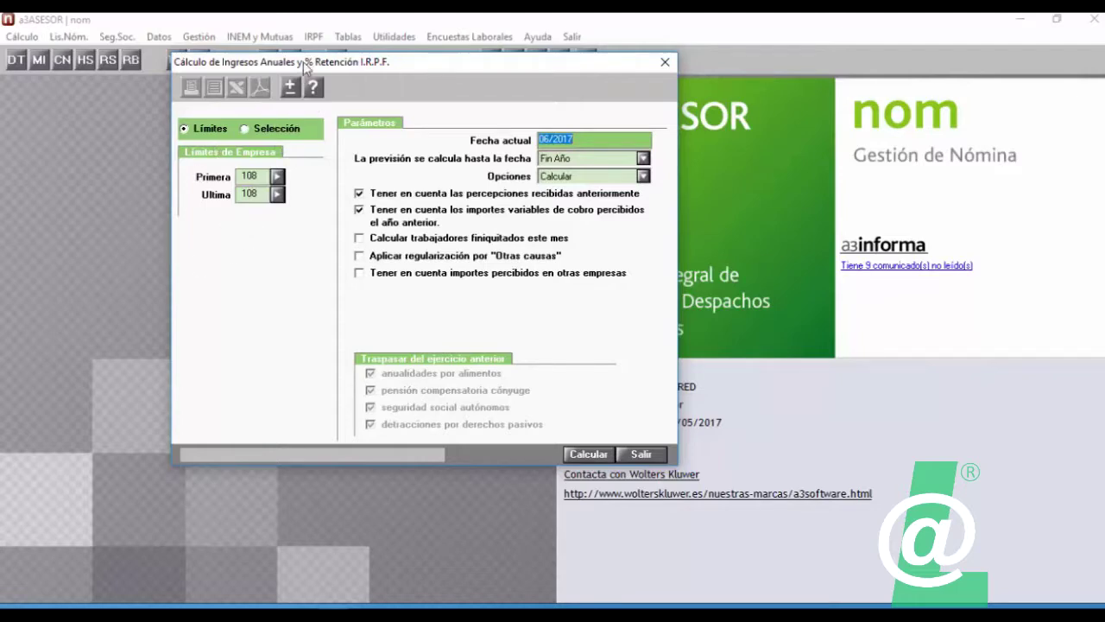
pyautogui.moveTo(304, 64); pyautogui.dragTo(272, 39)
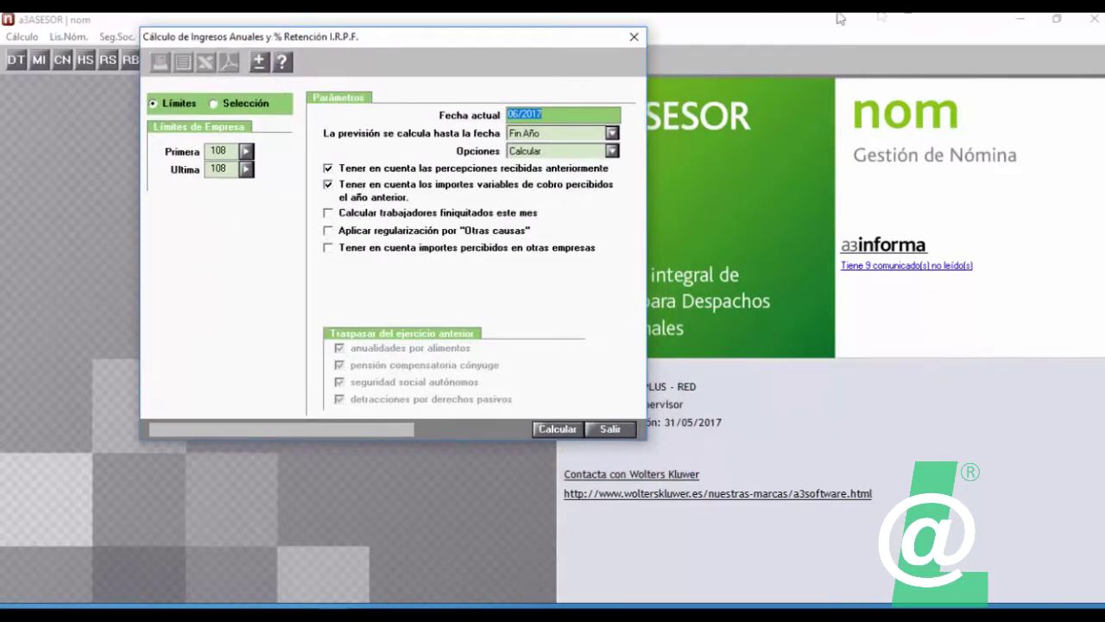
# Examine the current date, the forecast end-date choices and the Opciones choices in the Cálculo de Ingresos Anuales parameters.
pyautogui.click(573, 122)
pyautogui.moveTo(564, 118); pyautogui.dragTo(444, 121)
pyautogui.moveTo(319, 38); pyautogui.dragTo(321, 29)
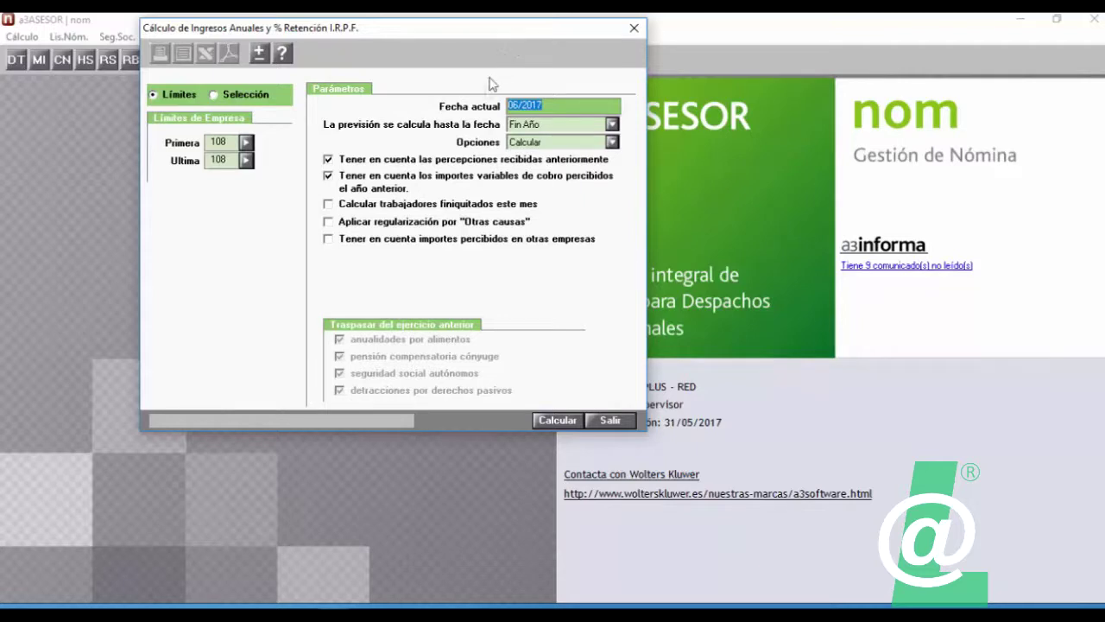
pyautogui.click(576, 129)
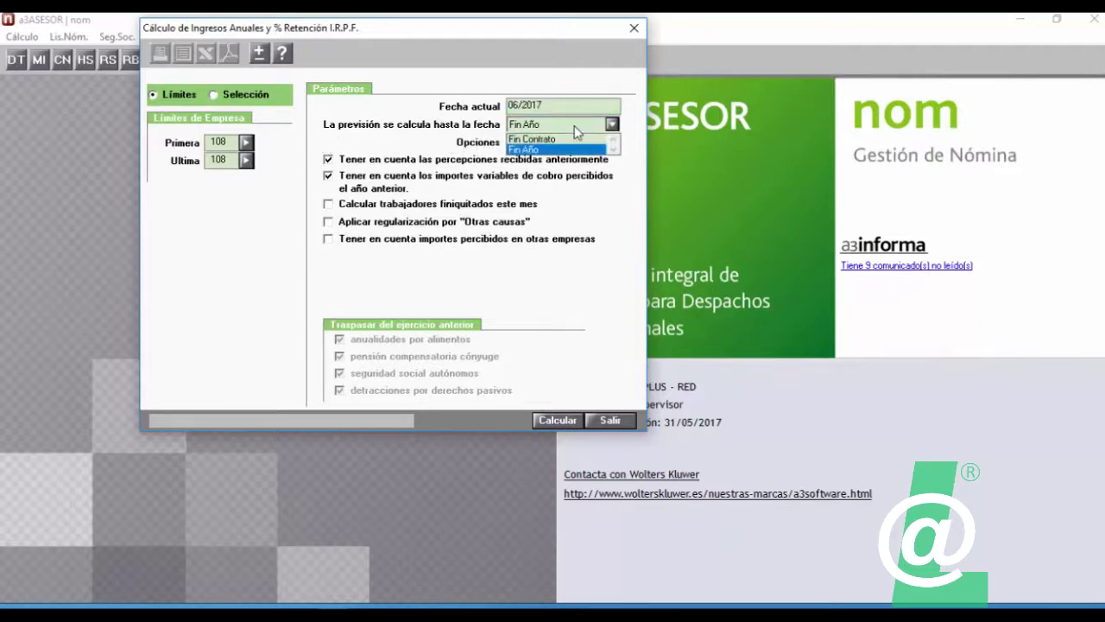
pyautogui.click(576, 130)
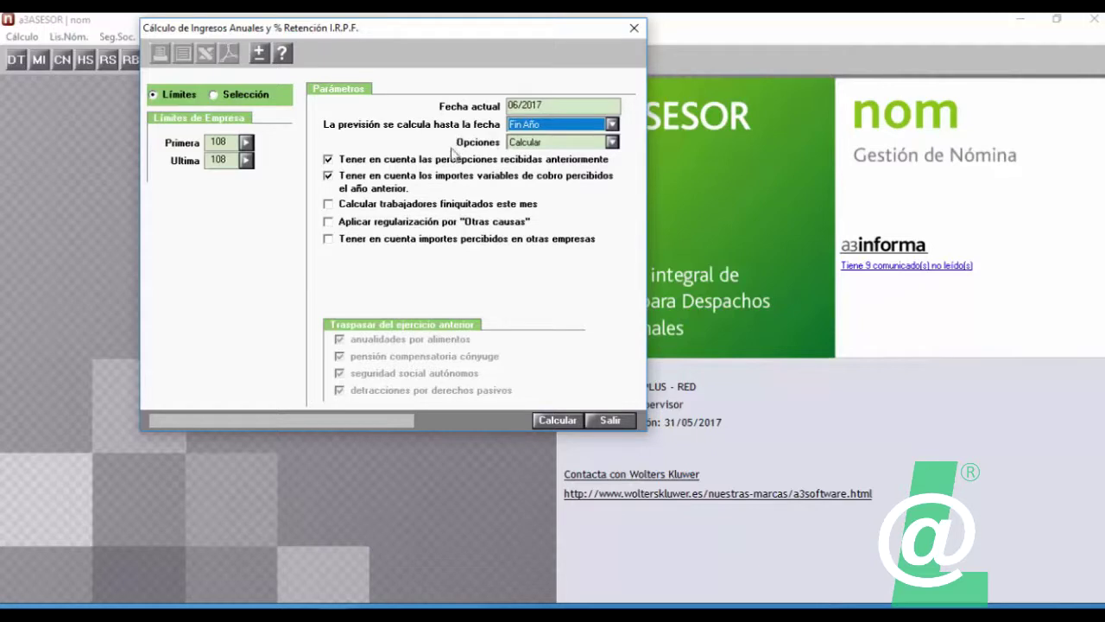
pyautogui.click(611, 143)
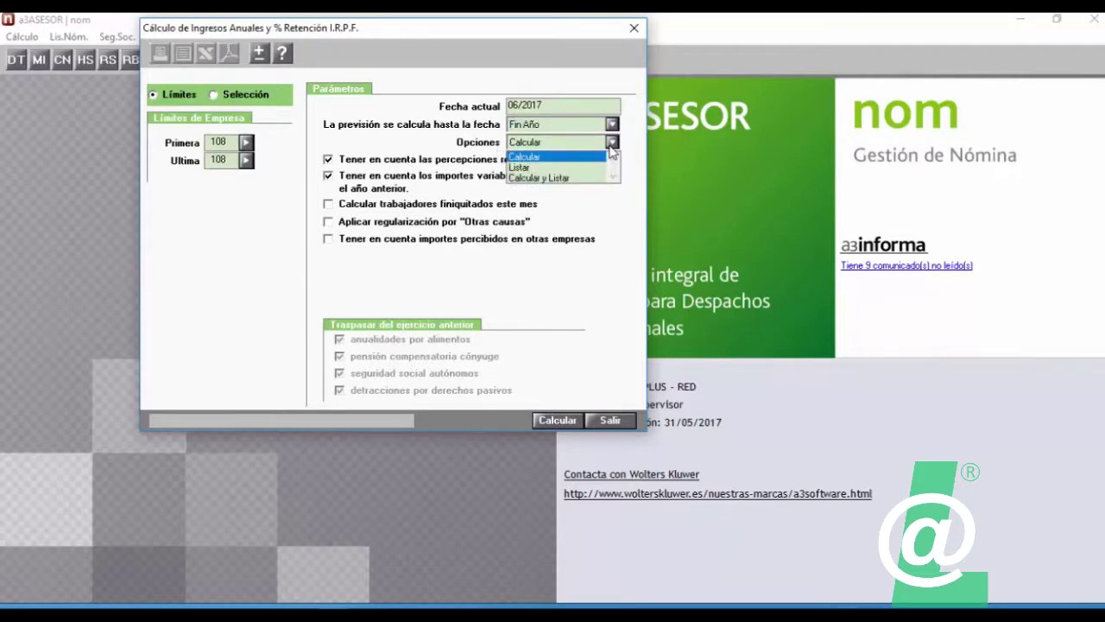
pyautogui.click(611, 146)
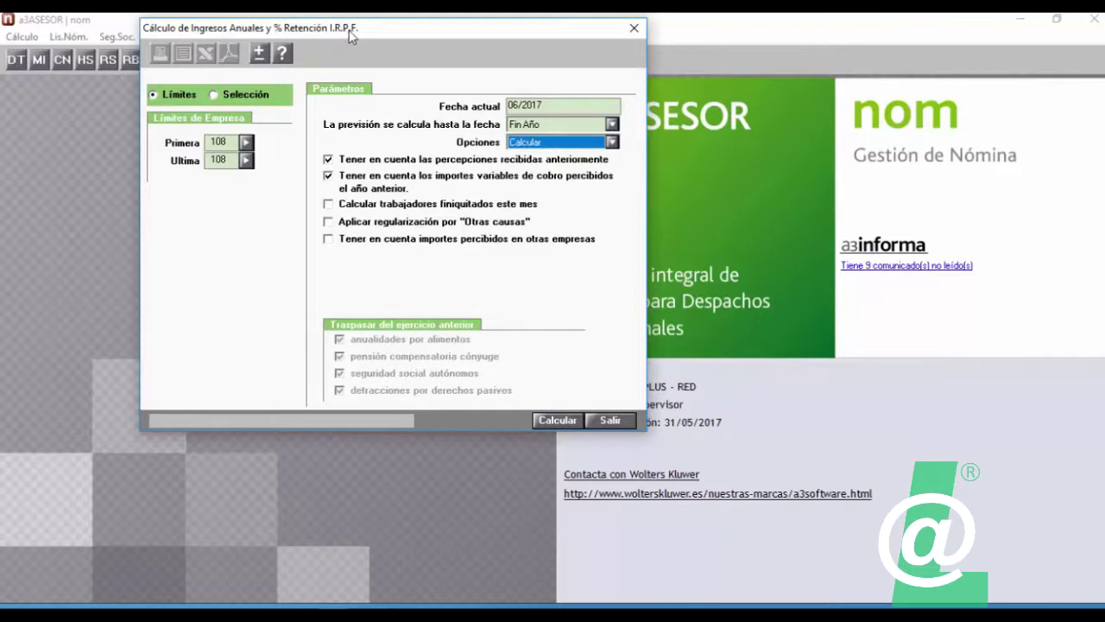
pyautogui.moveTo(350, 33); pyautogui.dragTo(367, 33)
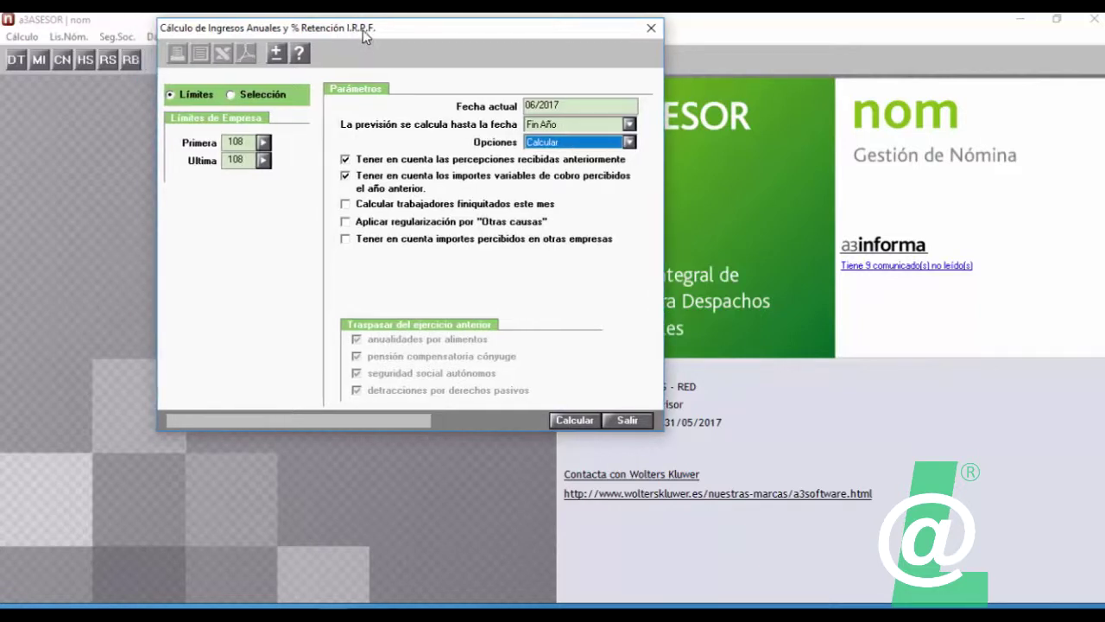
# Set Opciones to Listar, preview the IRPF forecast breakdown report for company 108, and close the report.
pyautogui.click(559, 144)
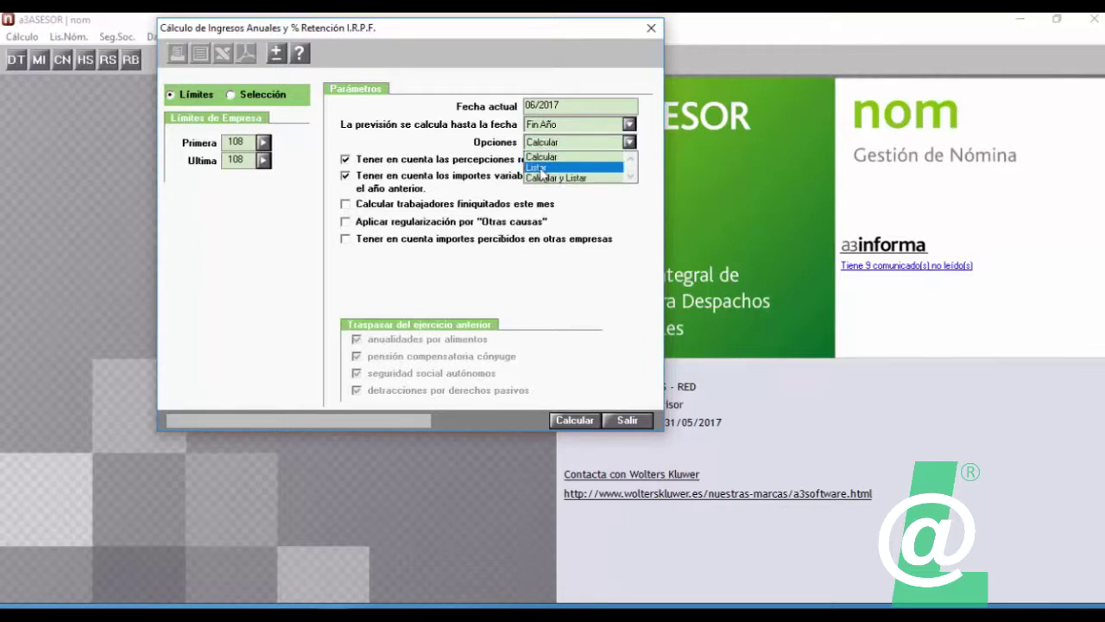
pyautogui.click(539, 168)
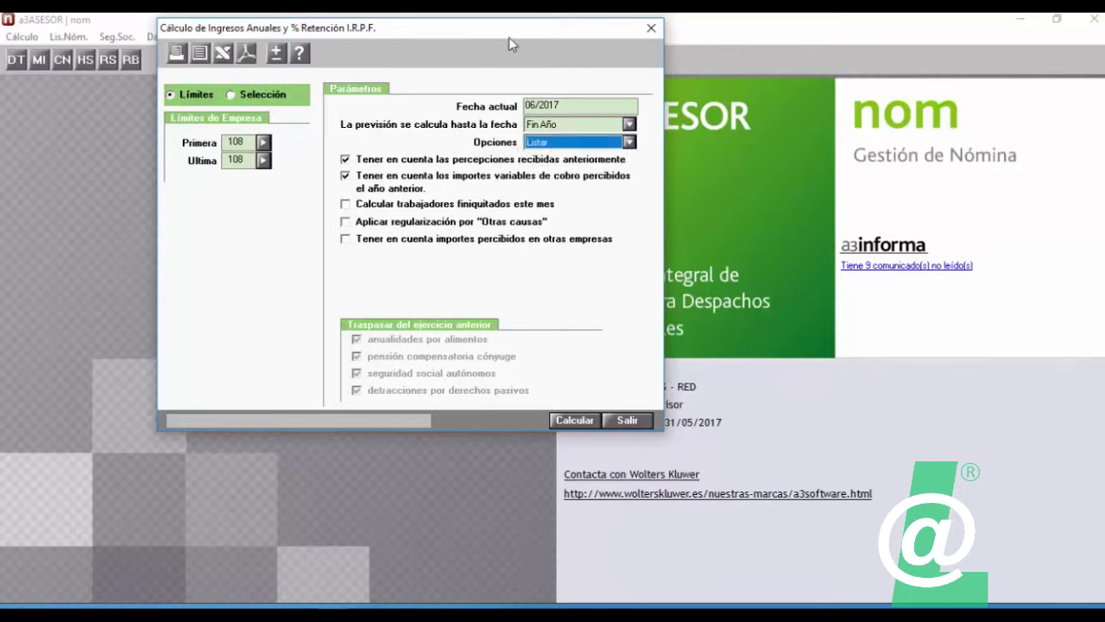
pyautogui.moveTo(508, 37); pyautogui.dragTo(511, 32)
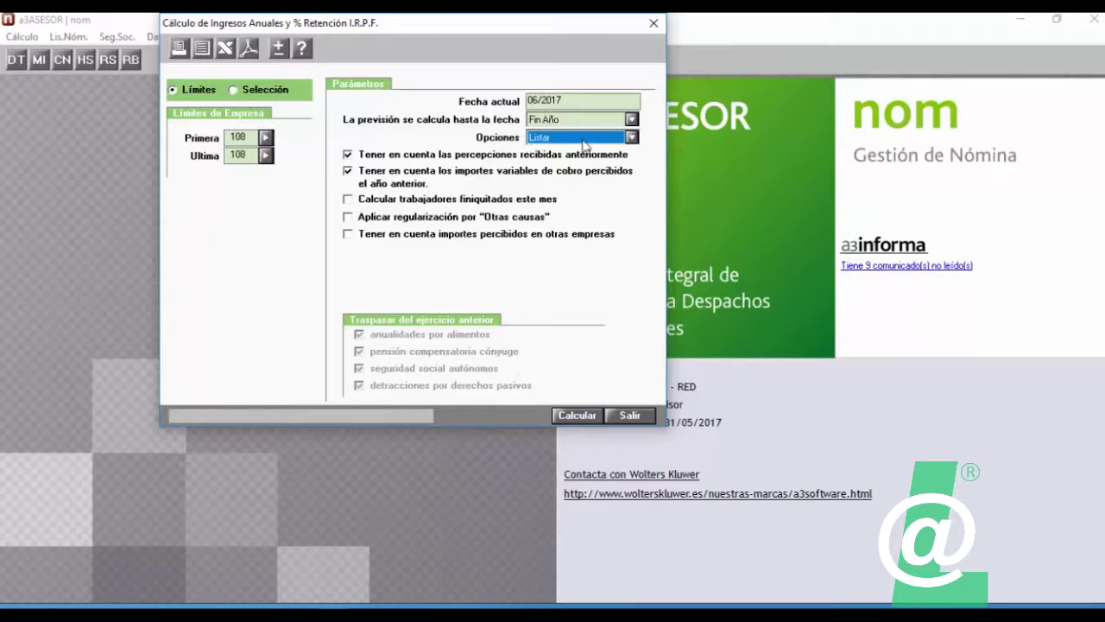
pyautogui.click(204, 51)
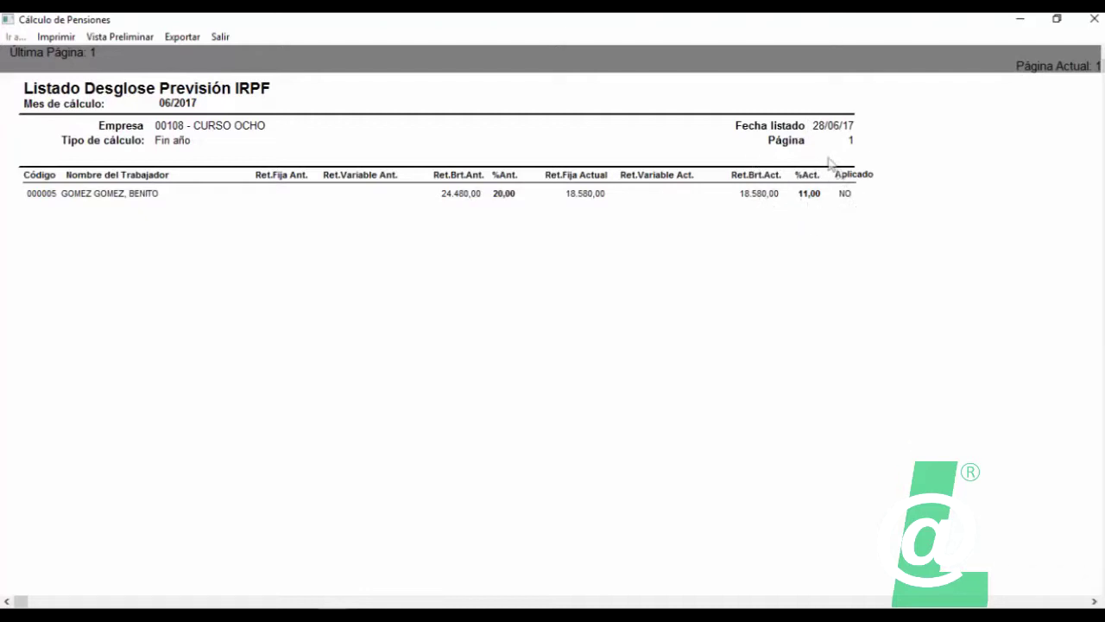
pyautogui.click(220, 36)
# Run the retention calculation with Opciones set to Calcular y Listar and close the resulting breakdown report.
pyautogui.click(543, 138)
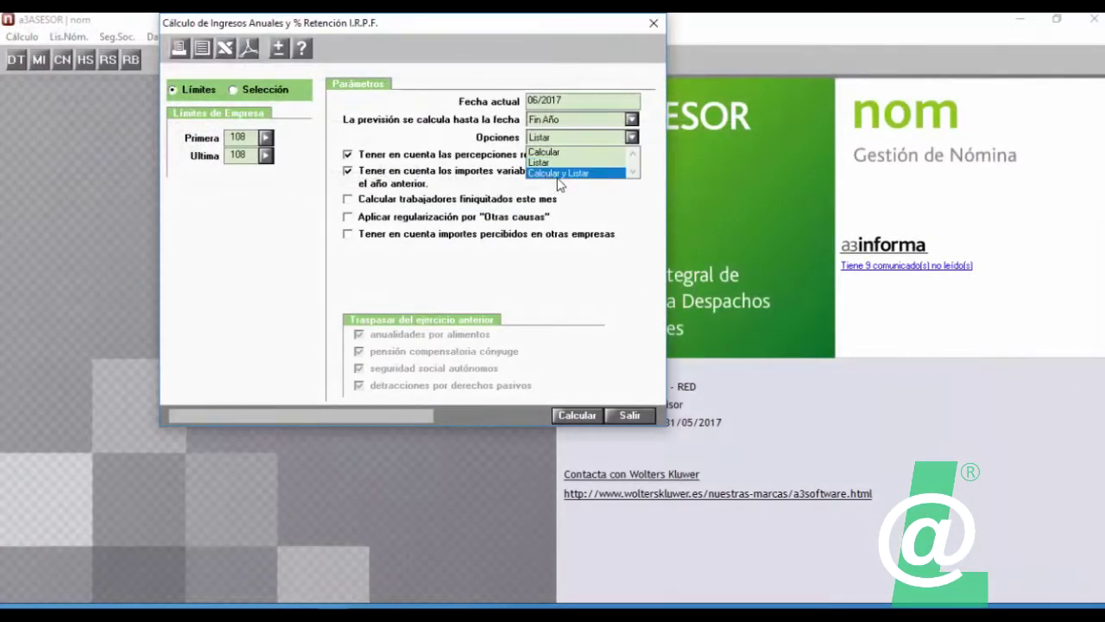
pyautogui.click(564, 174)
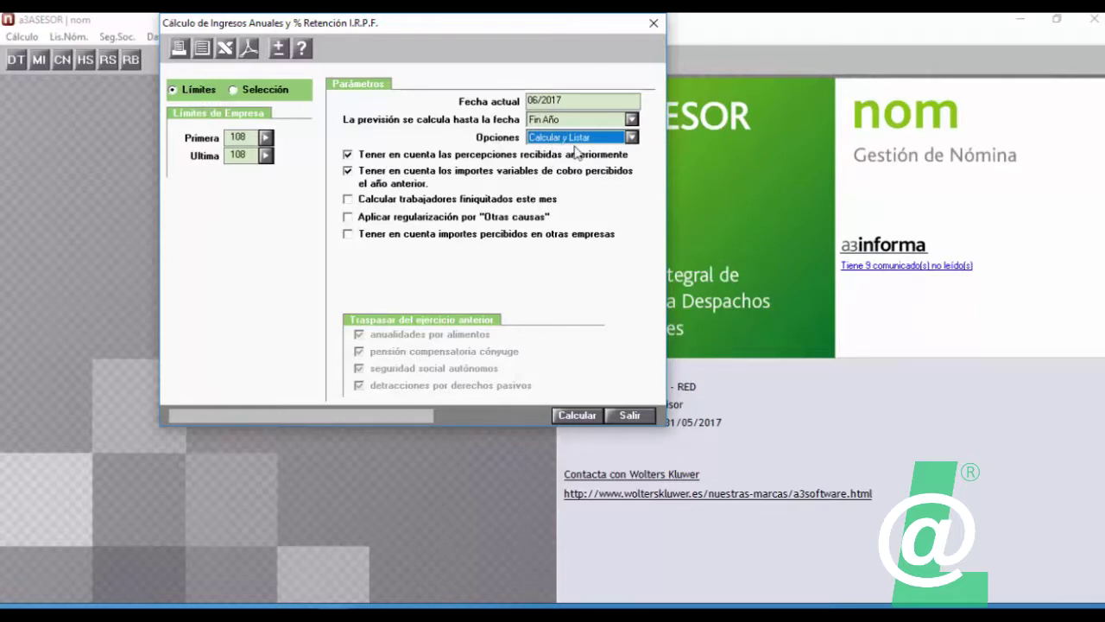
pyautogui.click(574, 415)
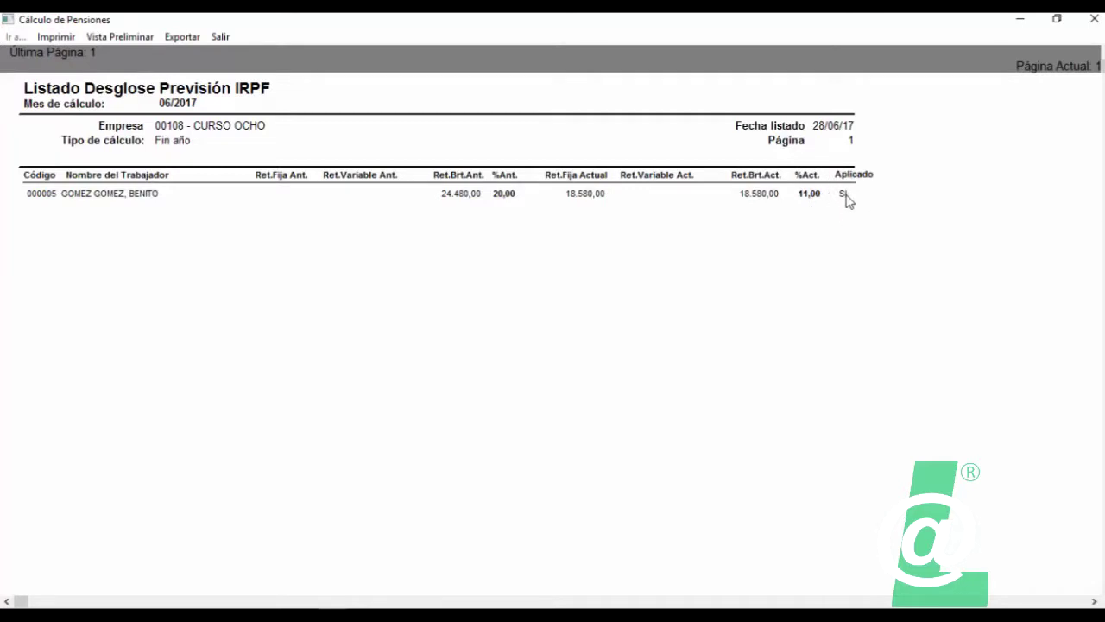
pyautogui.click(221, 37)
# Switch Opciones through Calcular and Listar, then set it back to Calcular y Listar.
pyautogui.click(574, 139)
pyautogui.click(553, 154)
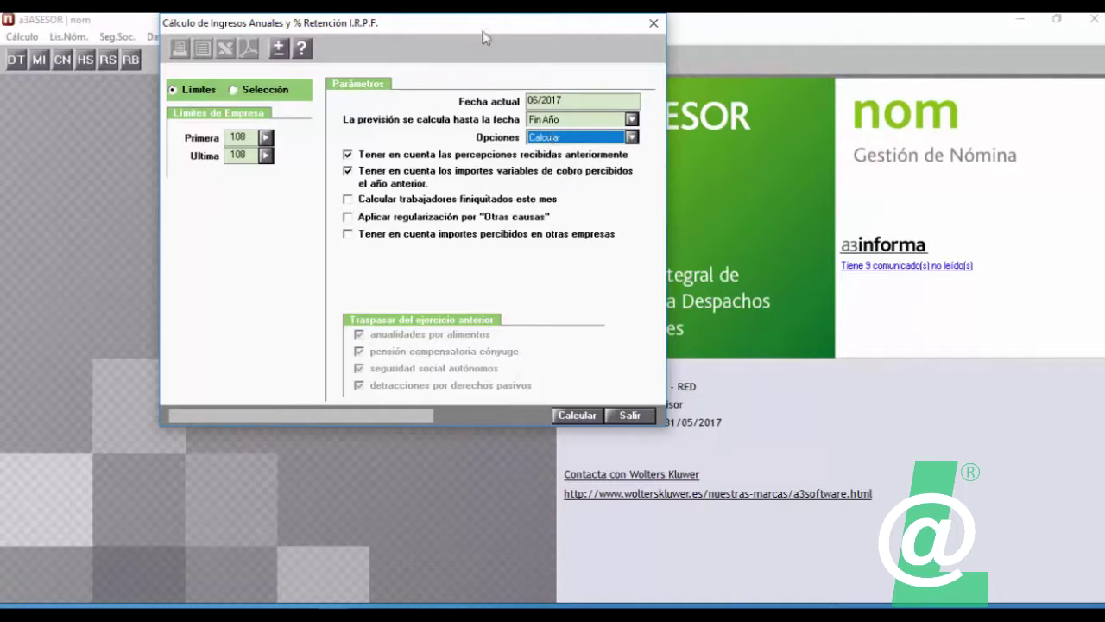
pyautogui.click(550, 136)
pyautogui.click(550, 148)
pyautogui.press('Down')
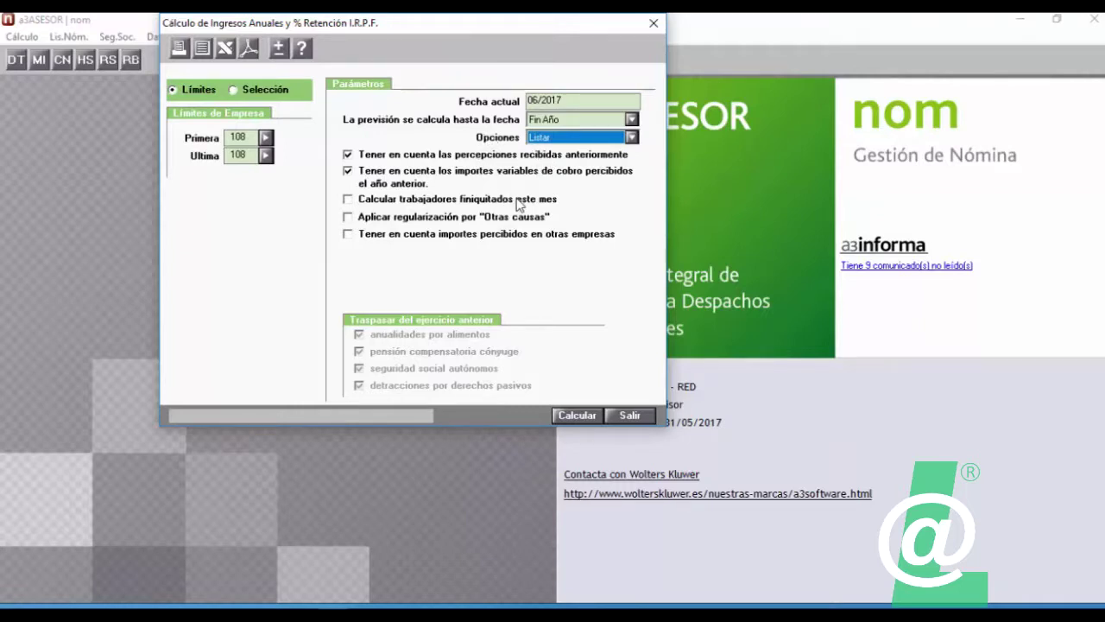
pyautogui.click(559, 139)
pyautogui.click(555, 172)
pyautogui.moveTo(555, 26); pyautogui.dragTo(617, 60)
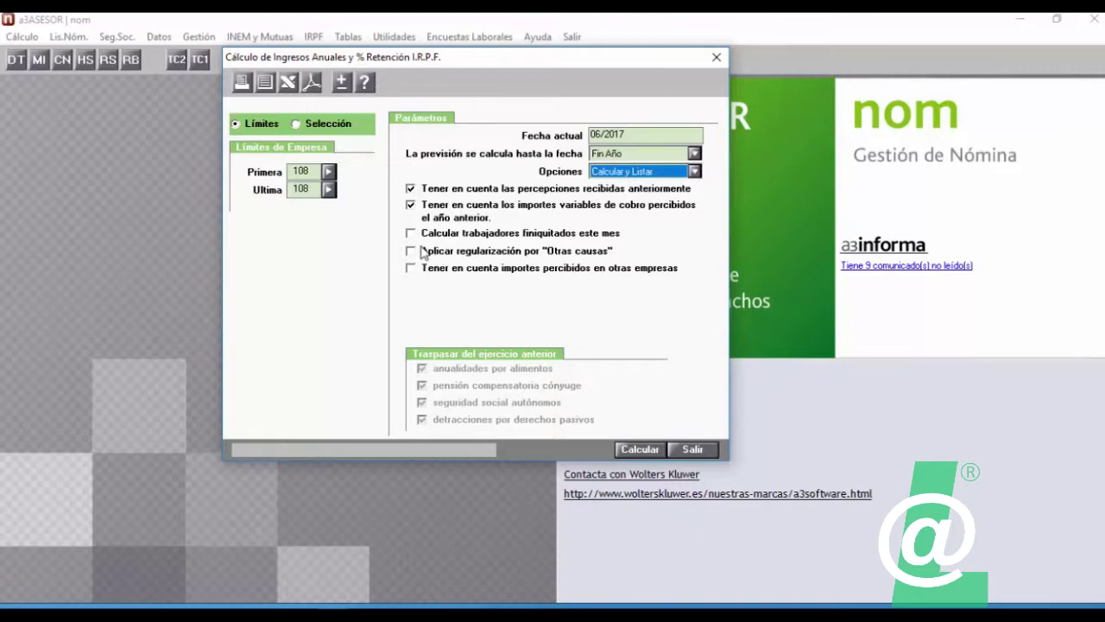
# Tick Tener en cuenta importes percibidos en otras empresas, then leave the calculation process.
pyautogui.moveTo(474, 62); pyautogui.dragTo(342, 46)
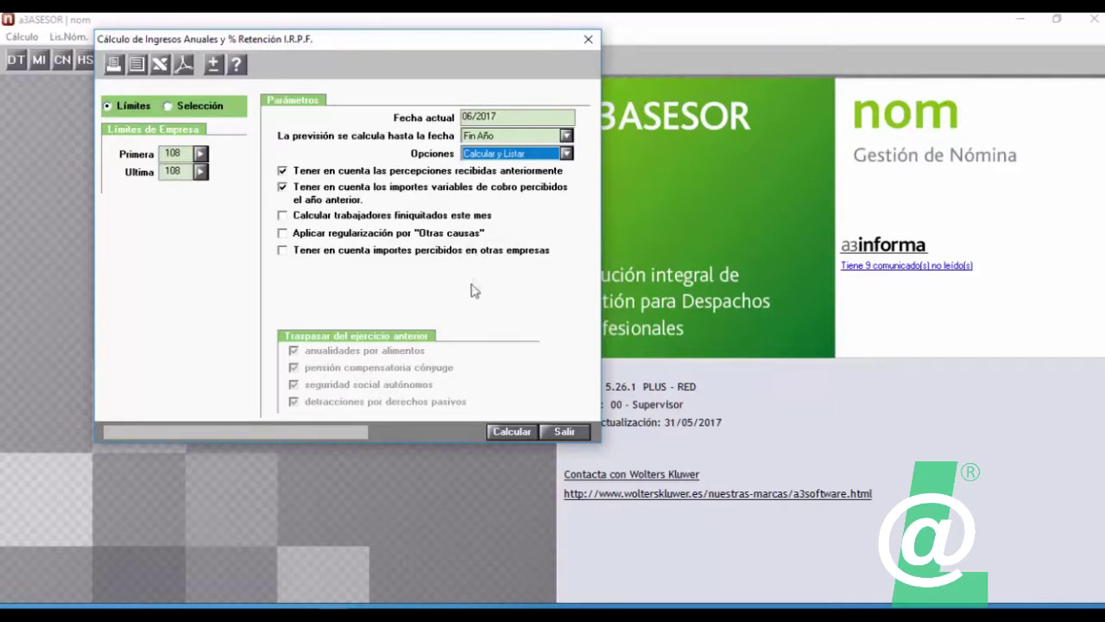
pyautogui.moveTo(438, 43); pyautogui.dragTo(399, 49)
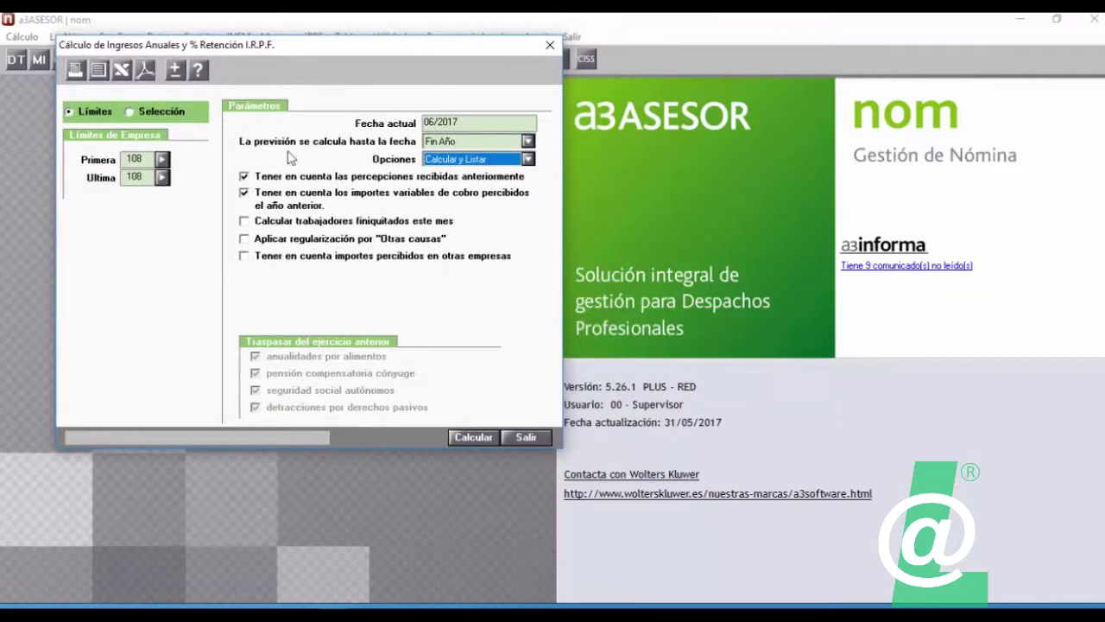
pyautogui.moveTo(297, 45); pyautogui.dragTo(257, 30)
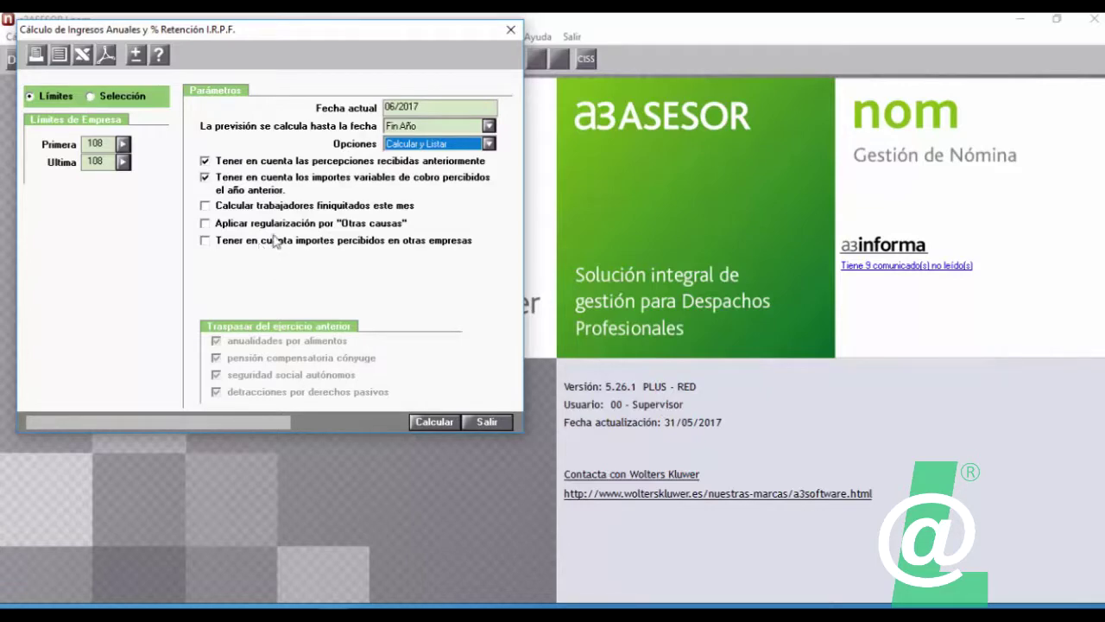
pyautogui.moveTo(278, 43); pyautogui.dragTo(477, 121)
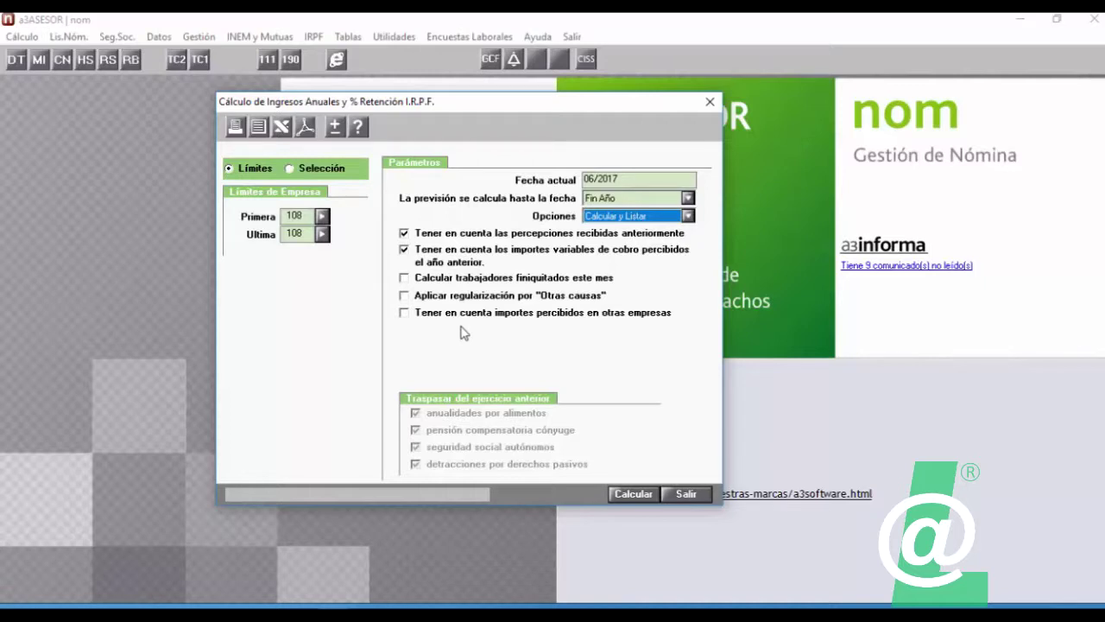
pyautogui.click(404, 312)
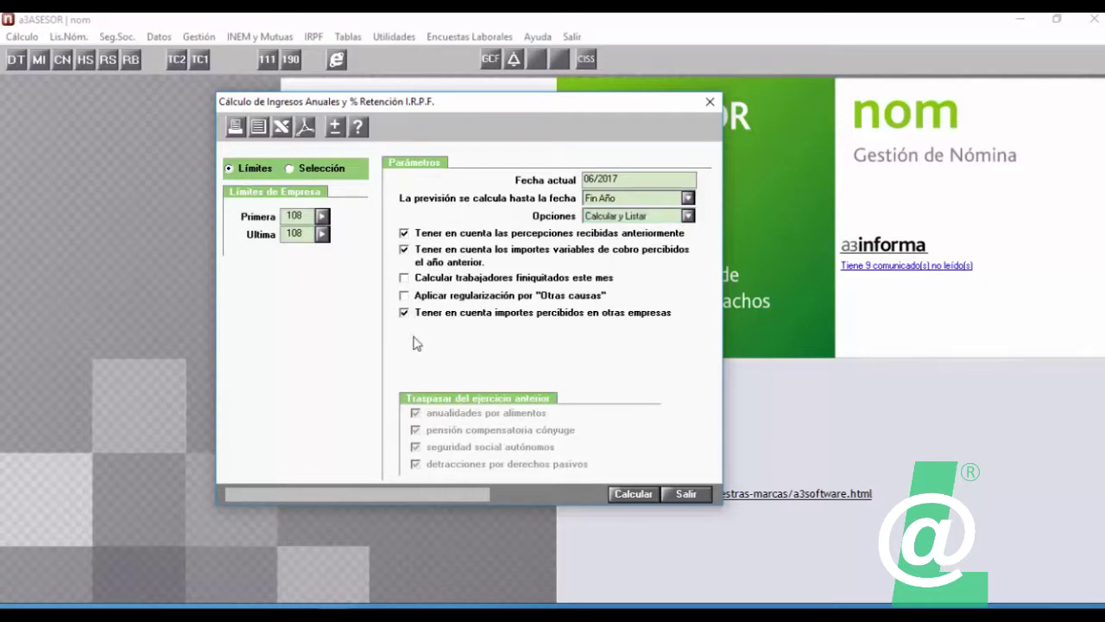
pyautogui.click(421, 317)
pyautogui.click(686, 493)
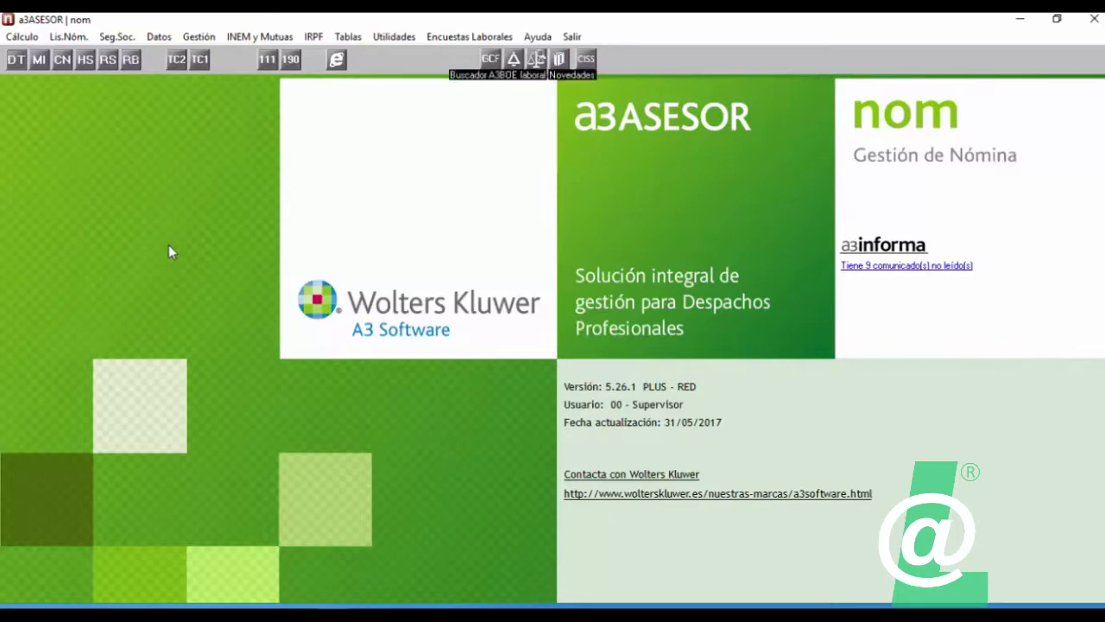
# Open the company data maintenance record for company 108, CURSO OCHO.
pyautogui.click(160, 36)
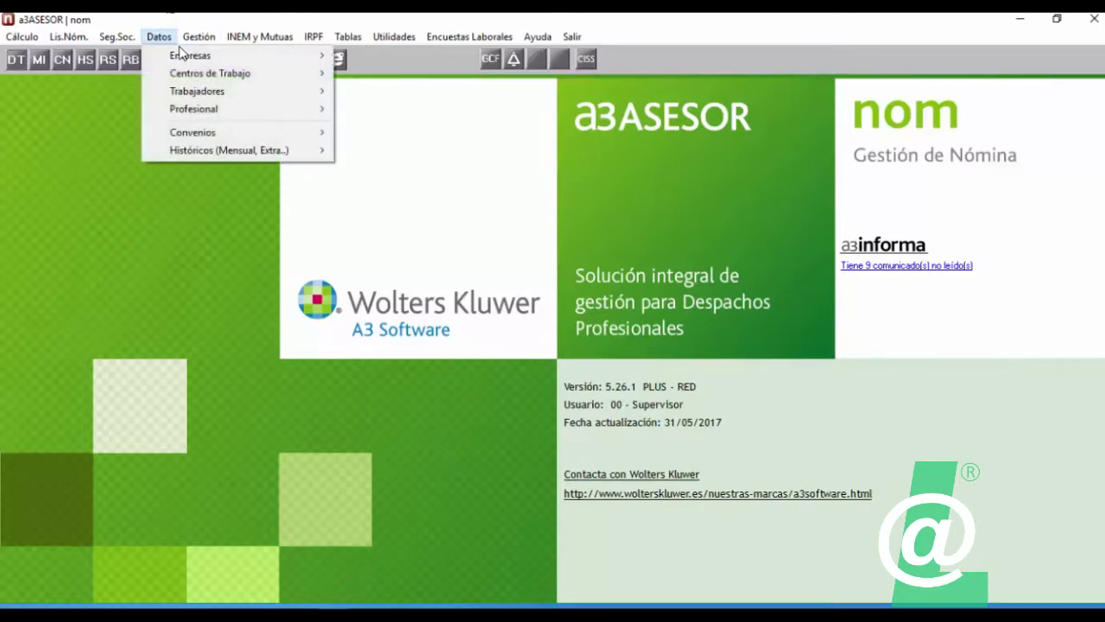
pyautogui.moveTo(222, 55)
pyautogui.click(341, 55)
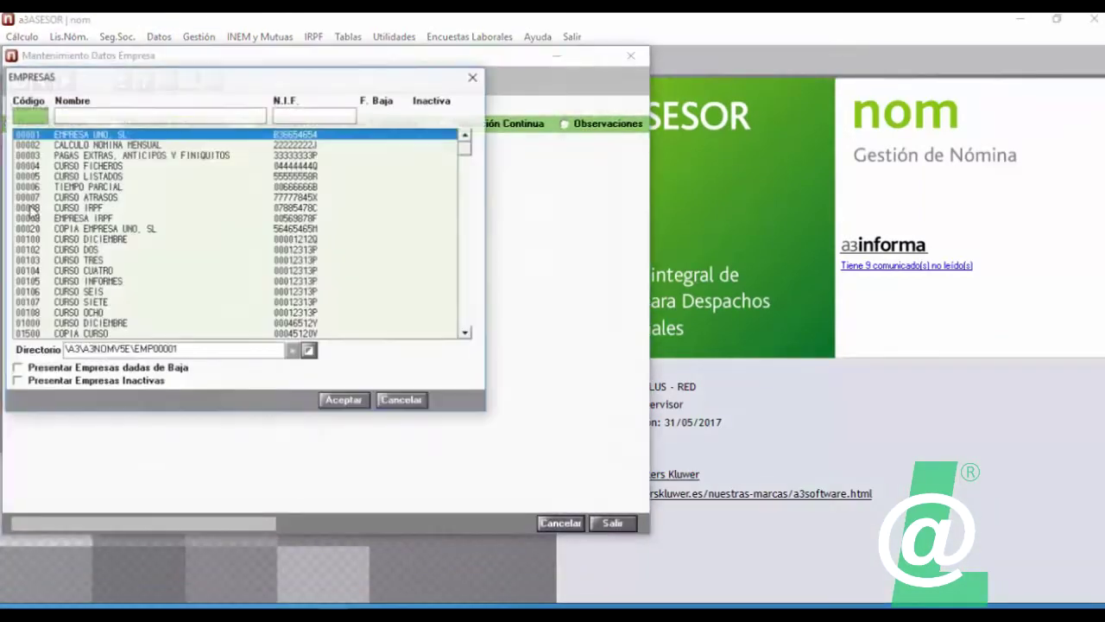
pyautogui.write('108')
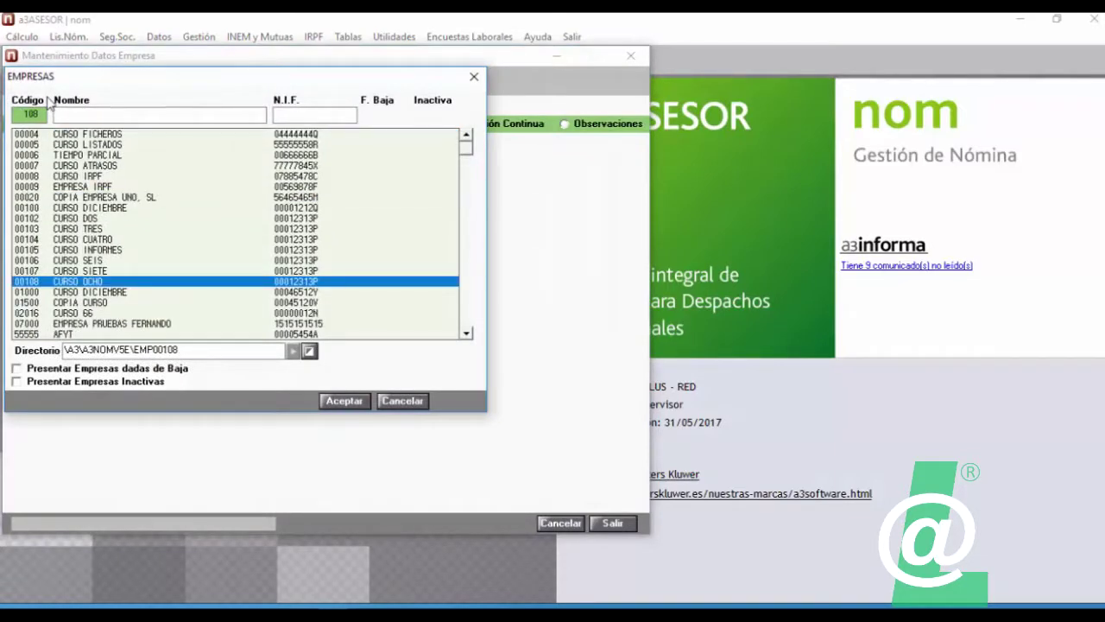
pyautogui.press('Return')
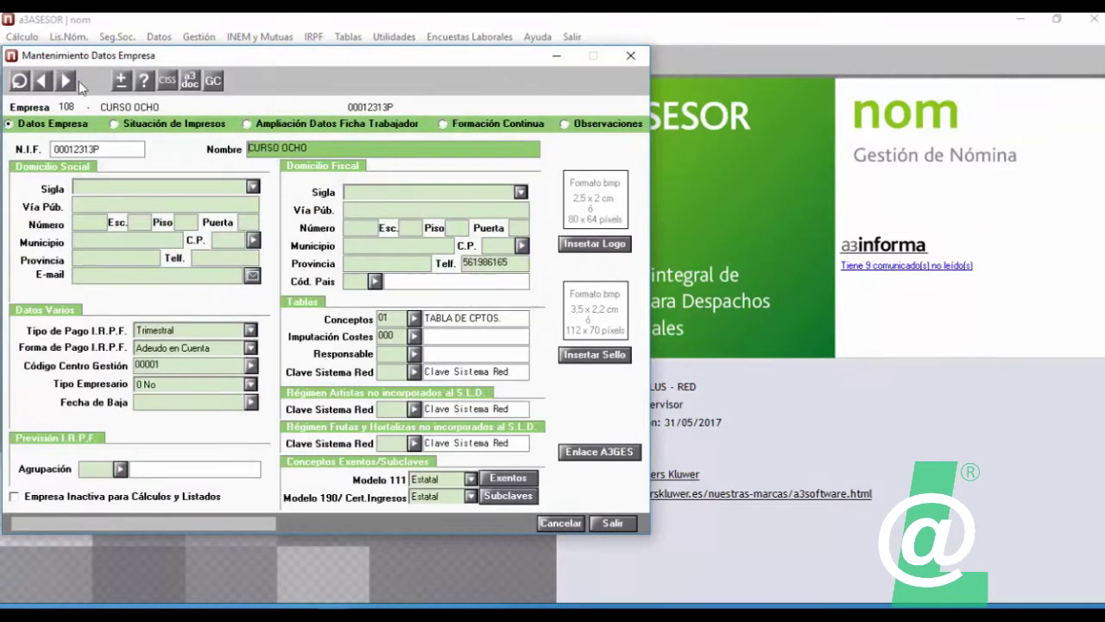
pyautogui.moveTo(163, 54); pyautogui.dragTo(354, 41)
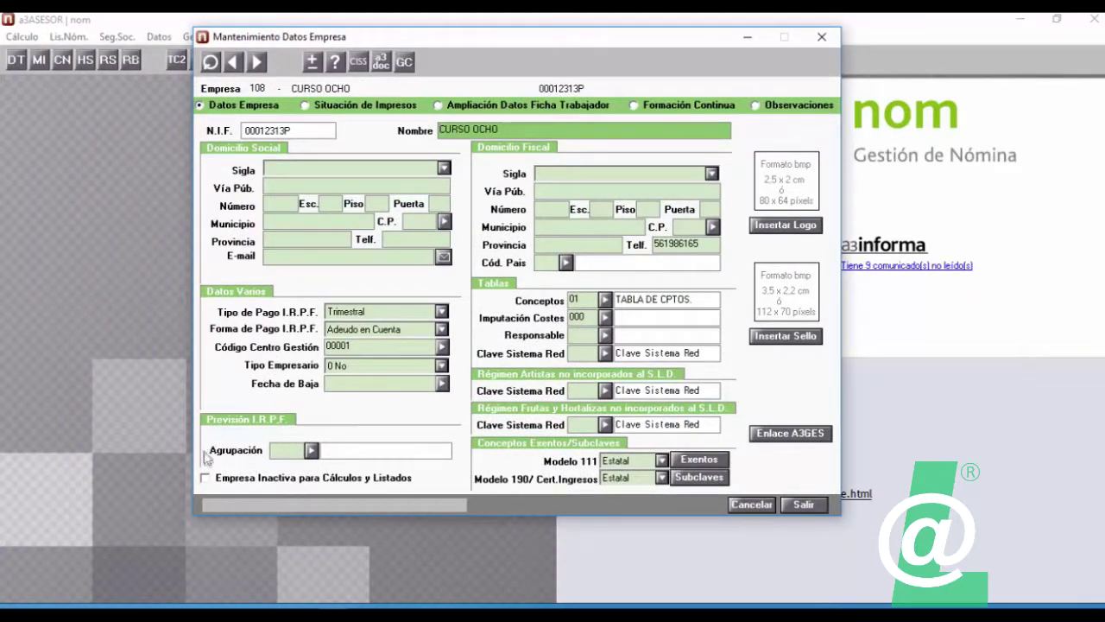
# Create a Previsión IRPF grouping with code 01 and description GRUPO LANDIN from the company's Agrupación field.
pyautogui.click(310, 451)
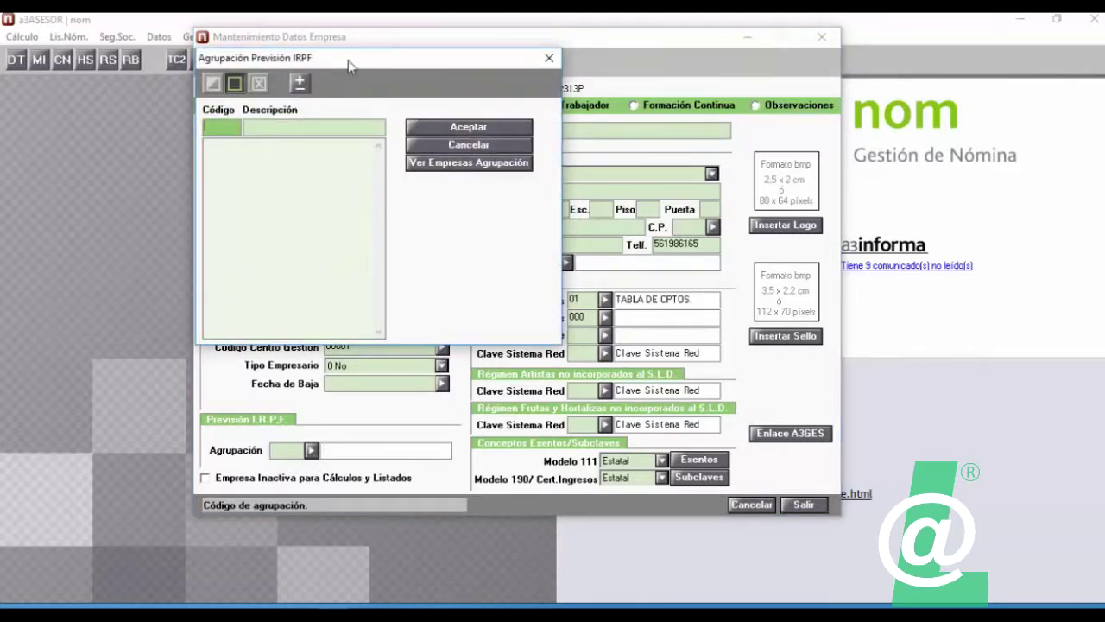
pyautogui.moveTo(350, 67); pyautogui.dragTo(449, 139)
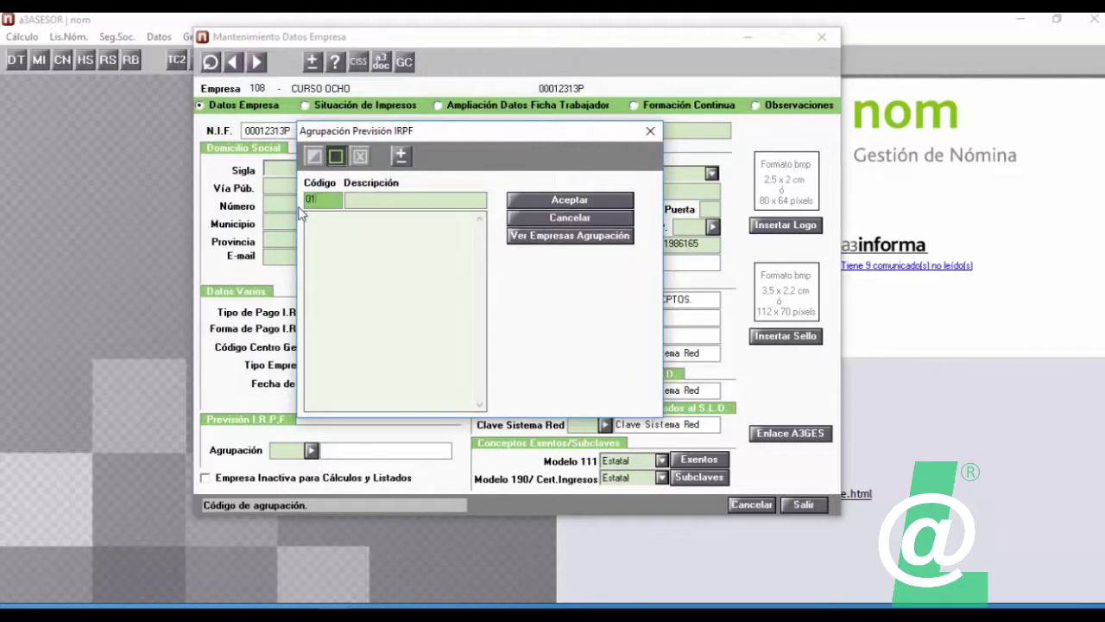
pyautogui.press('Return')
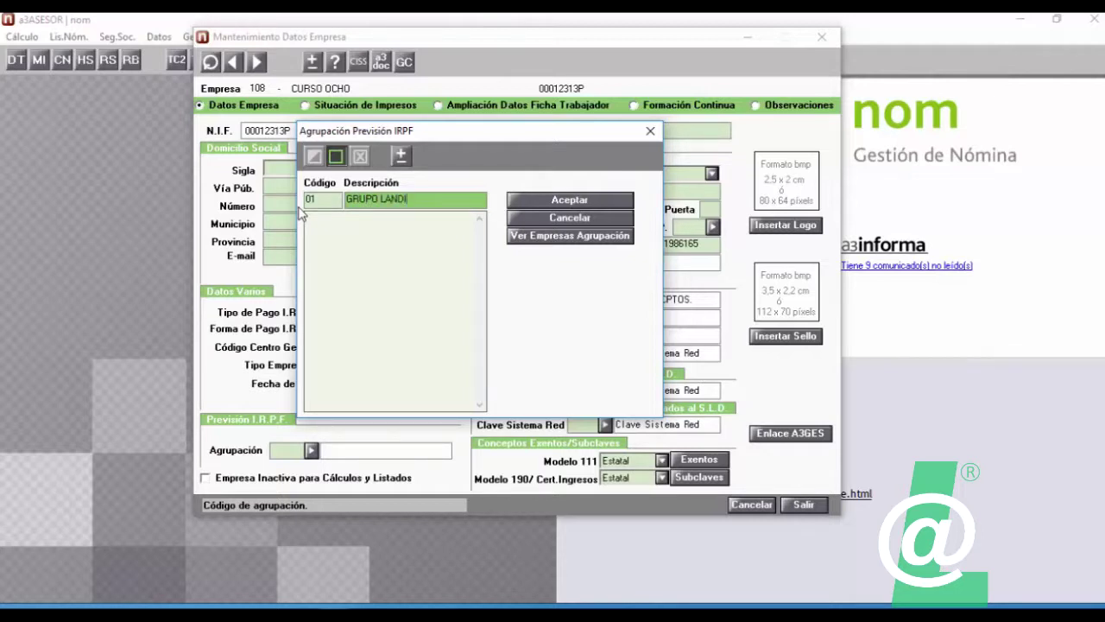
pyautogui.click(535, 201)
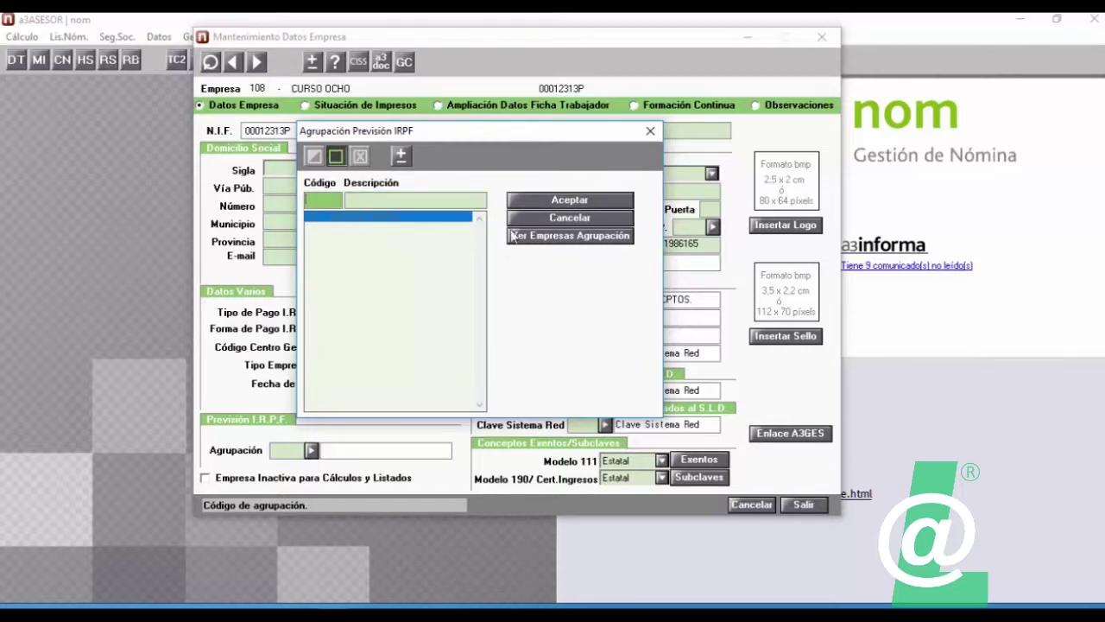
# Assign grouping 01 GRUPO LANDIN to company 108 and exit its company record.
pyautogui.click(556, 217)
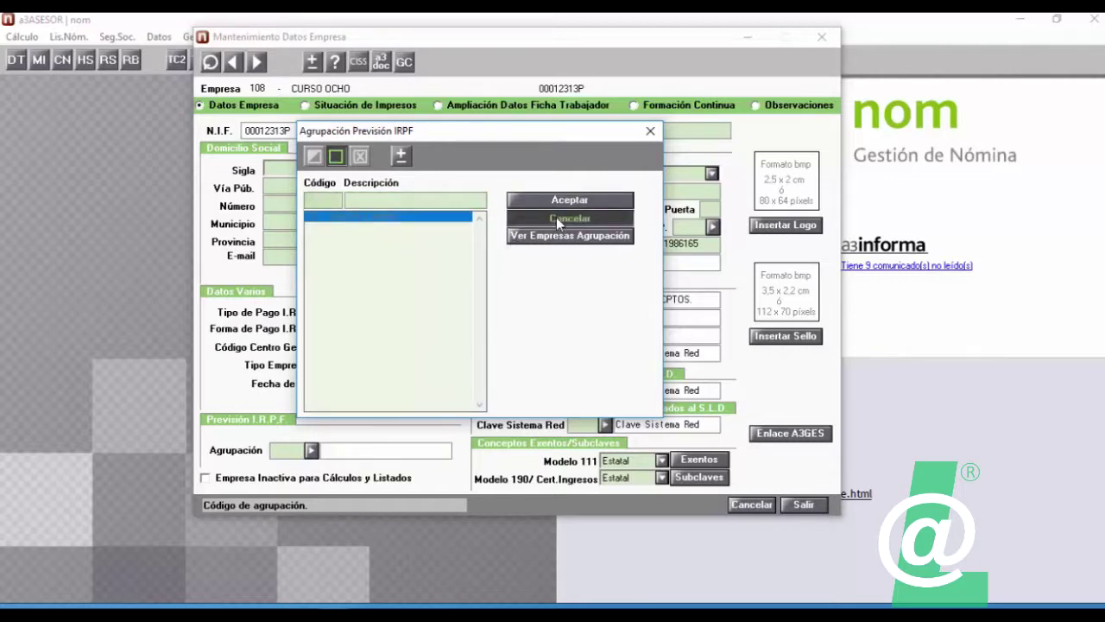
pyautogui.click(562, 199)
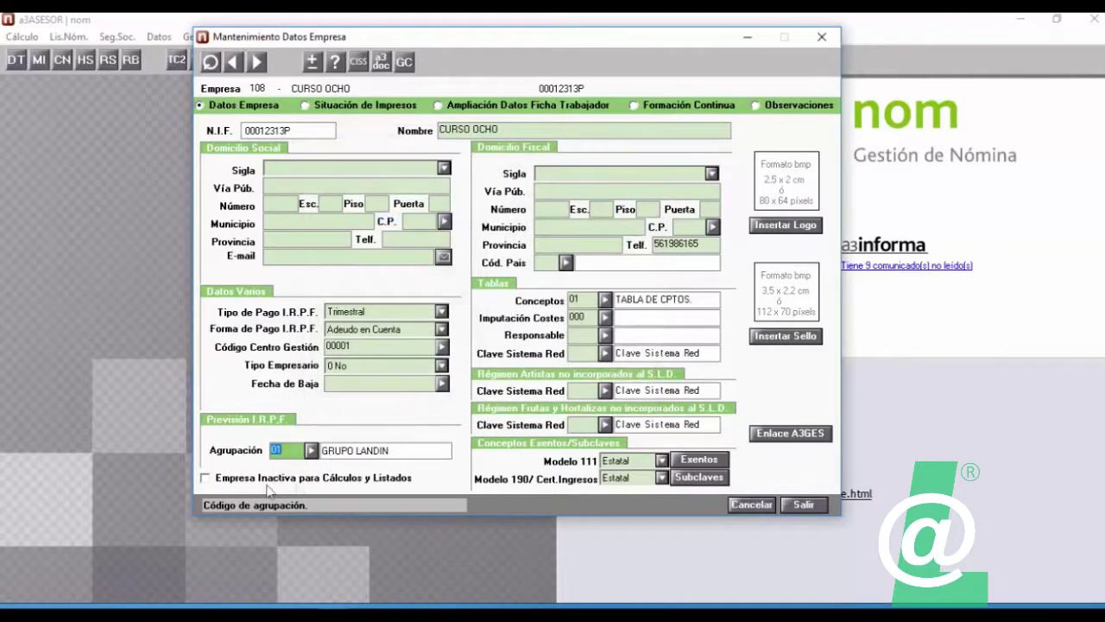
pyautogui.click(287, 453)
pyautogui.click(784, 503)
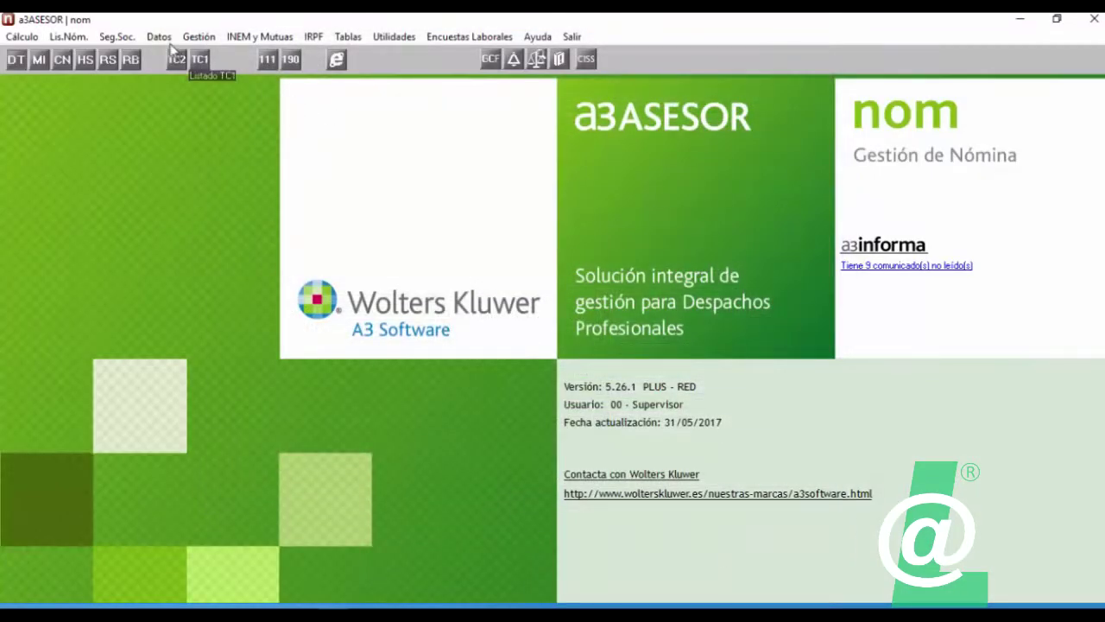
# Open the company data maintenance record for company 107, CURSO SIETE.
pyautogui.click(159, 36)
pyautogui.moveTo(177, 57)
pyautogui.click(367, 55)
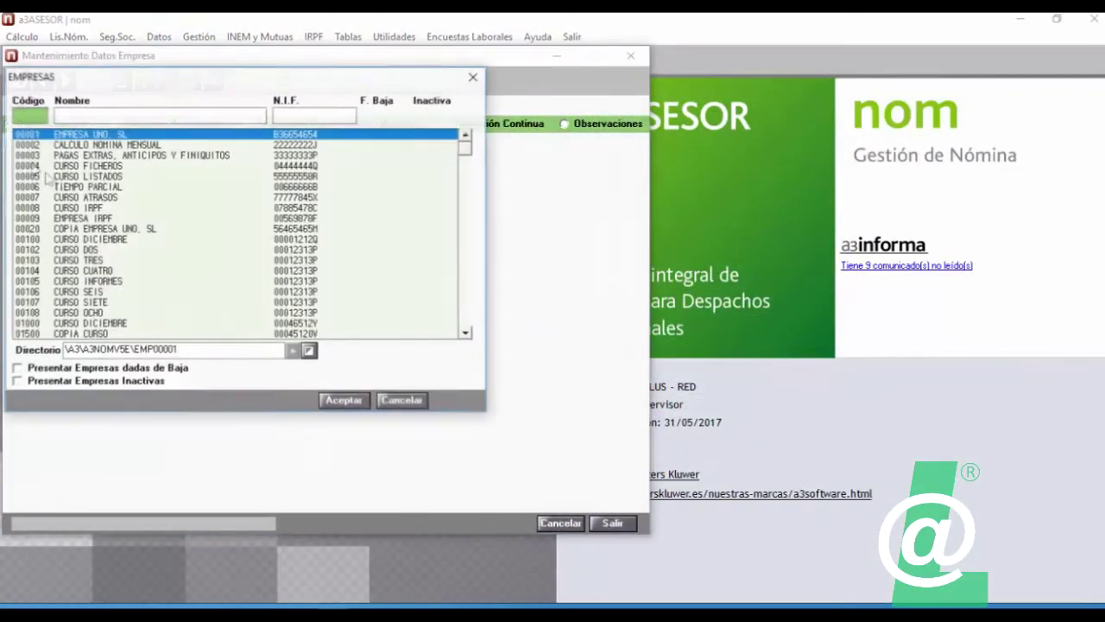
pyautogui.press('Down')
pyautogui.press('Down')
pyautogui.press('Down')
pyautogui.press('Down')
pyautogui.press('Down')
pyautogui.press('Down')
pyautogui.press('Down')
pyautogui.press('Down')
pyautogui.press('Down')
pyautogui.press('Down')
pyautogui.press('Down')
pyautogui.press('Down')
pyautogui.press('Down')
pyautogui.press('Down')
pyautogui.press('Down')
pyautogui.press('Down')
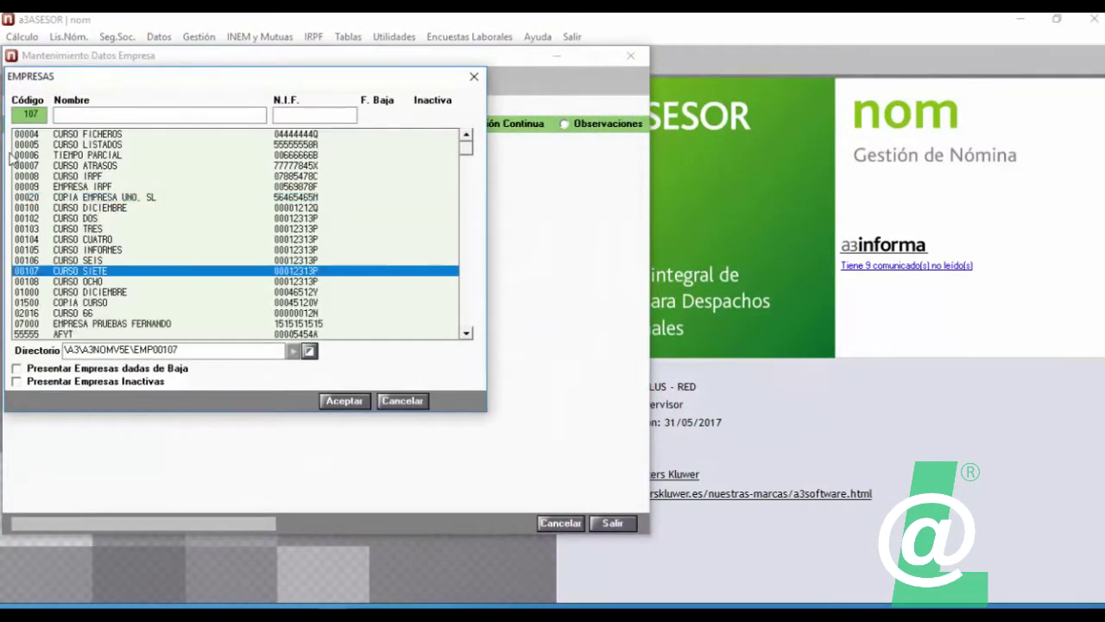
pyautogui.press('Return')
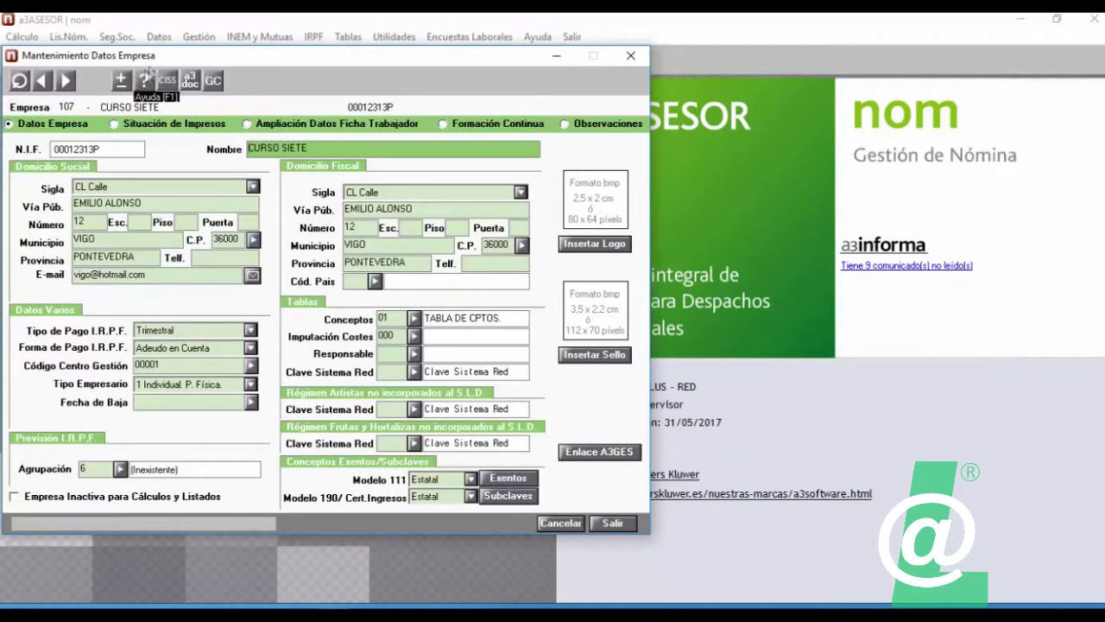
# Assign Previsión IRPF grouping 01 GRUPO LANDIN to company 107 and exit its company record.
pyautogui.click(120, 469)
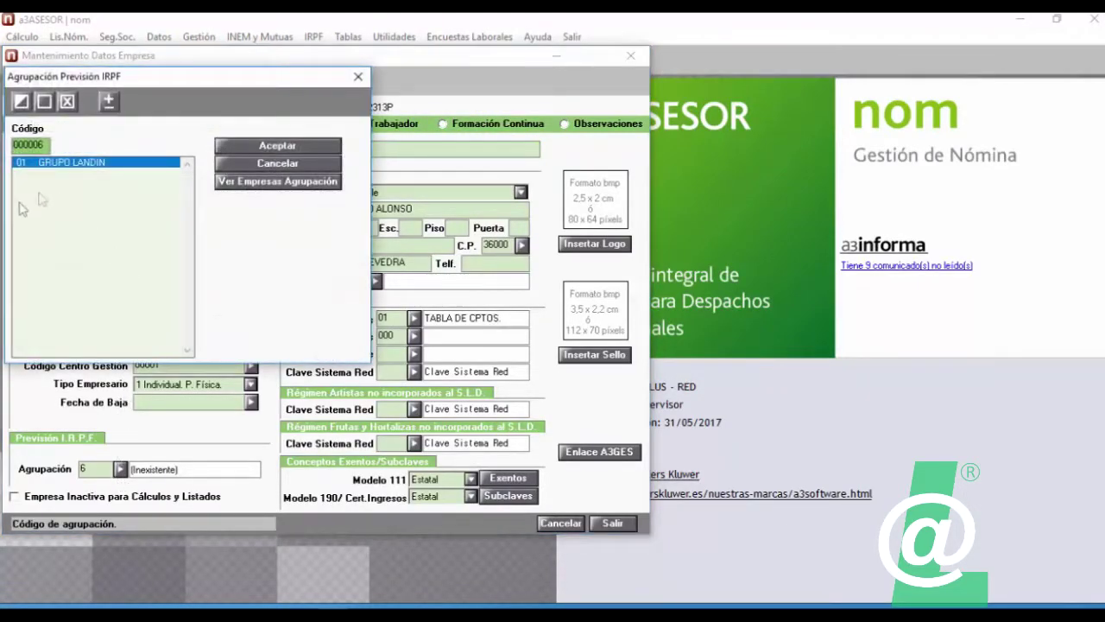
pyautogui.click(277, 146)
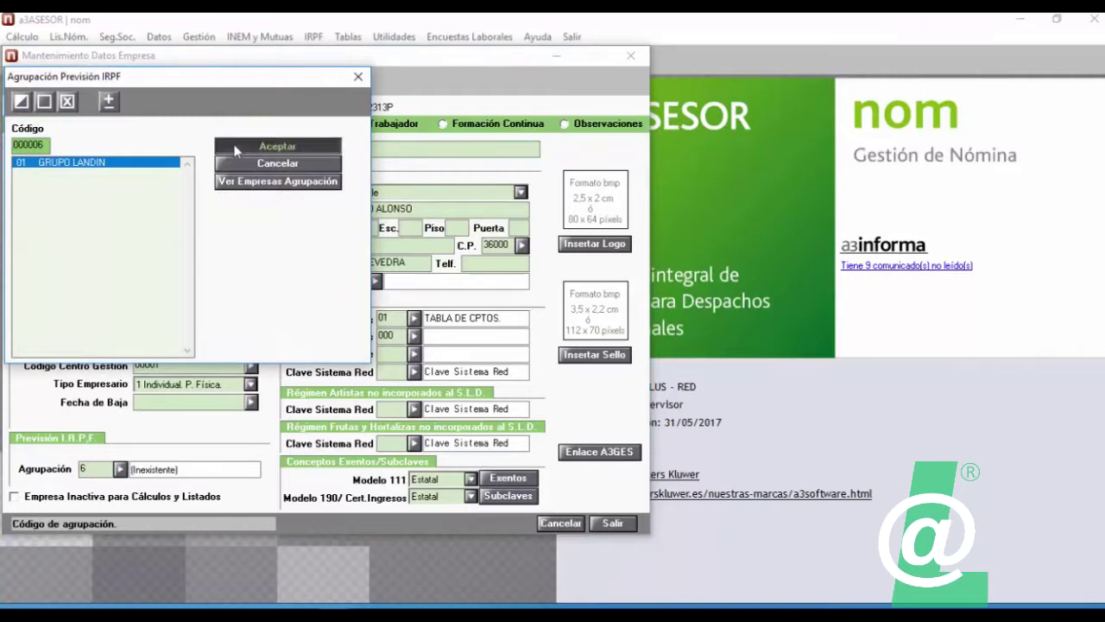
pyautogui.moveTo(266, 57); pyautogui.dragTo(389, 39)
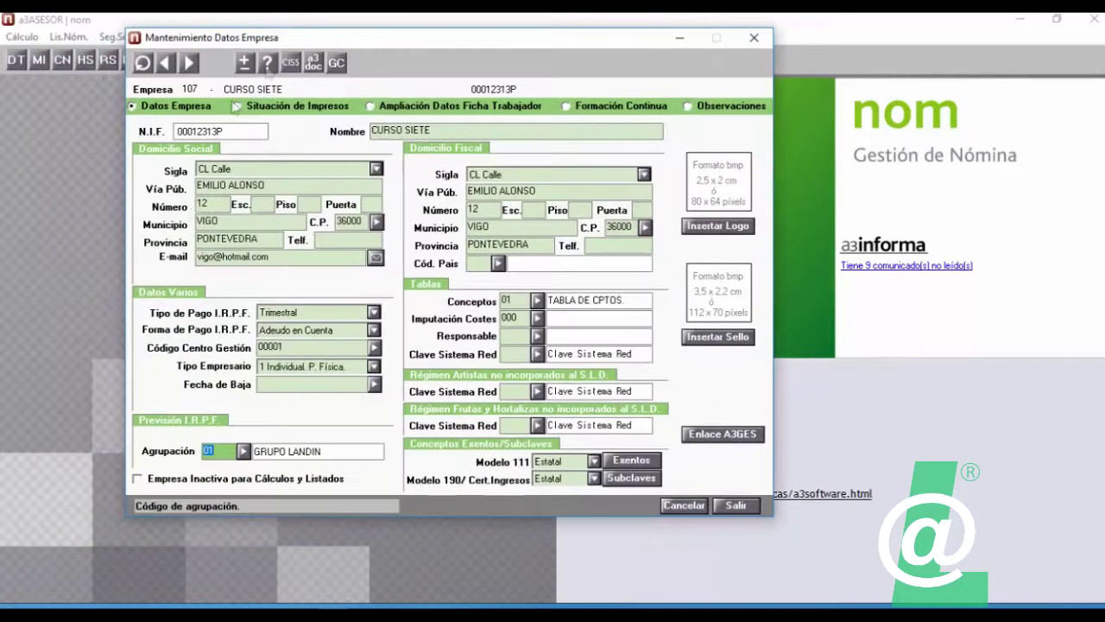
pyautogui.click(228, 454)
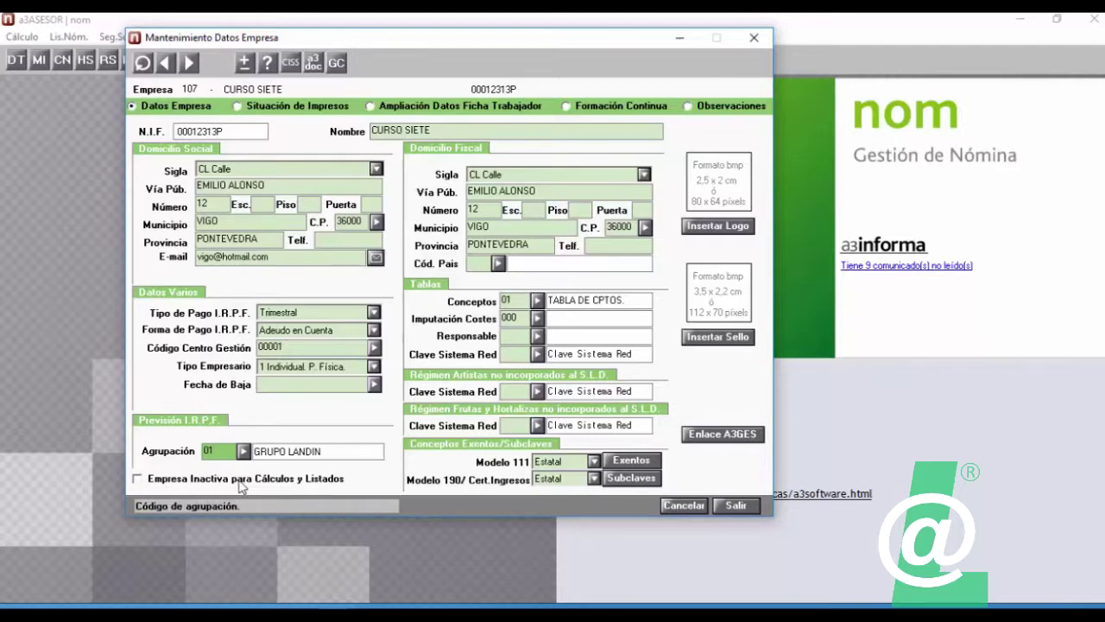
pyautogui.click(736, 505)
# Set up the annual income and IRPF calculation for company 108 with Calcular y Listar and Tener en cuenta importes percibidos en otras empresas.
pyautogui.click(313, 36)
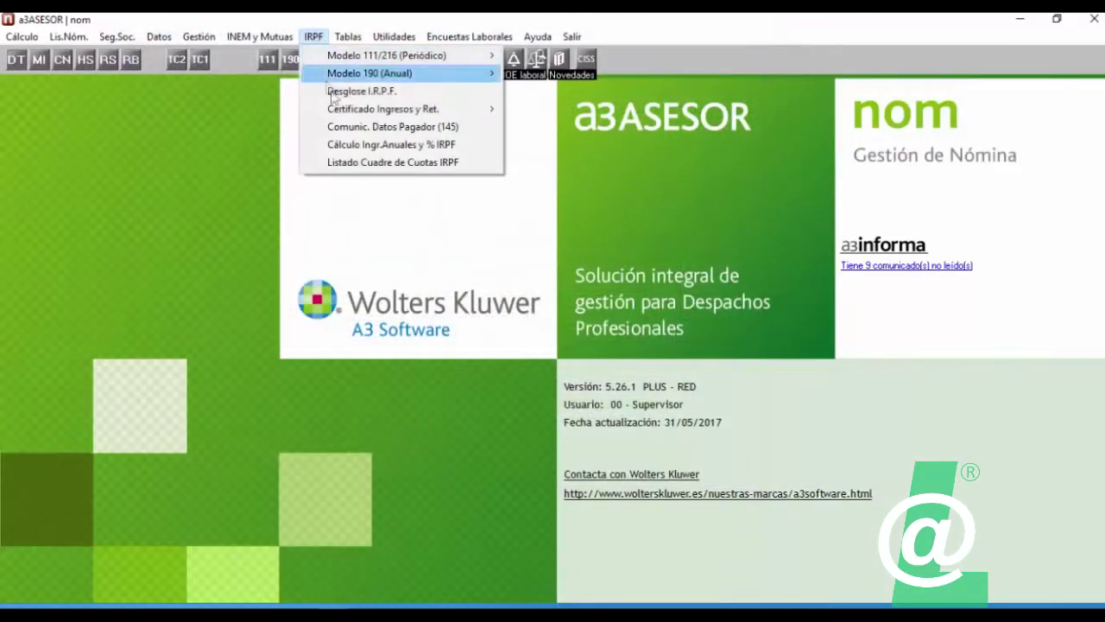
pyautogui.click(359, 149)
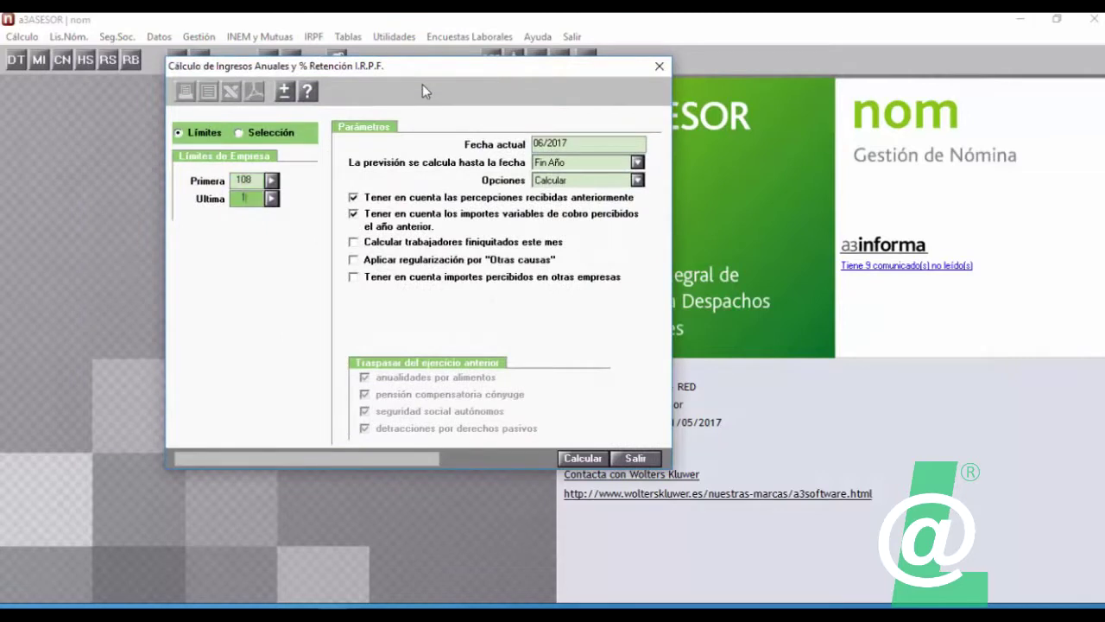
pyautogui.click(596, 180)
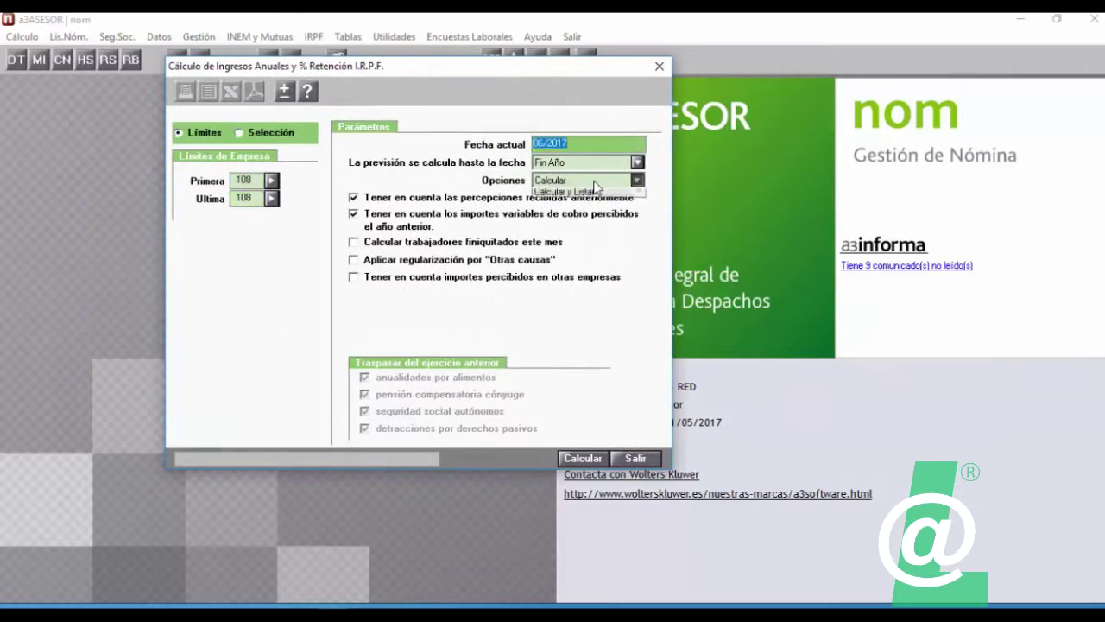
pyautogui.click(561, 214)
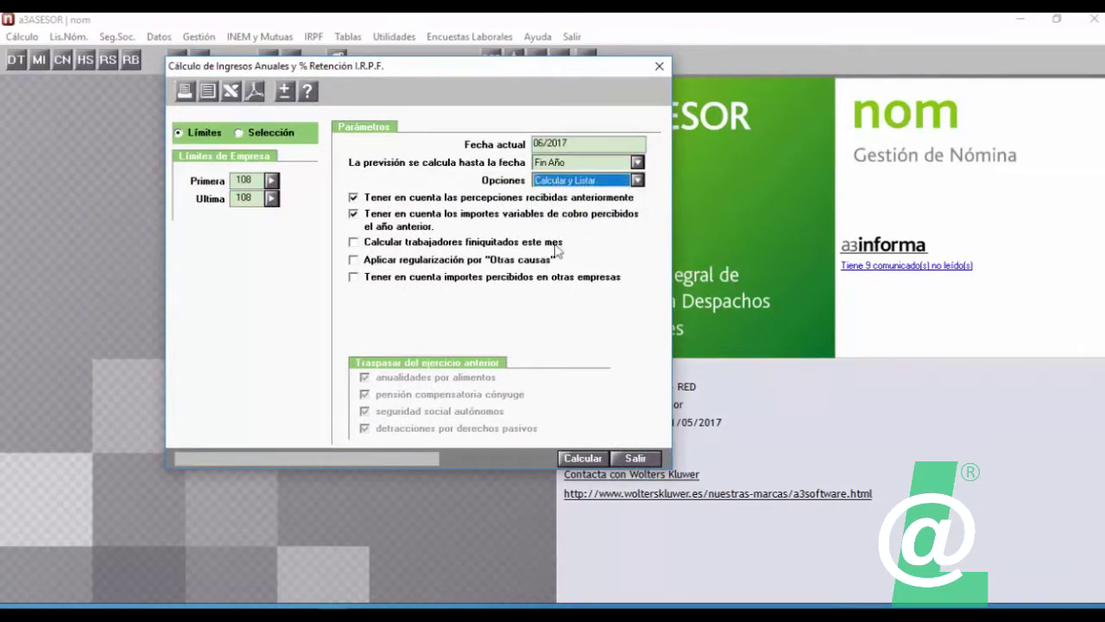
pyautogui.click(370, 280)
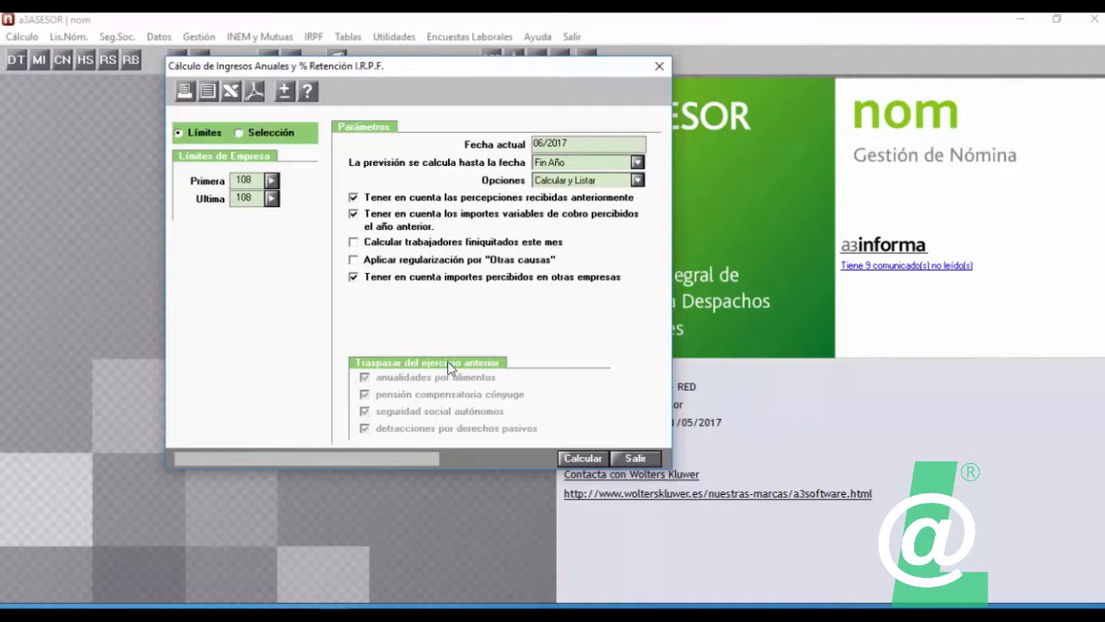
# Set Fecha actual to 01/2017 and examine the Traspasar del ejercicio anterior options.
pyautogui.click(570, 145)
pyautogui.write('01/')
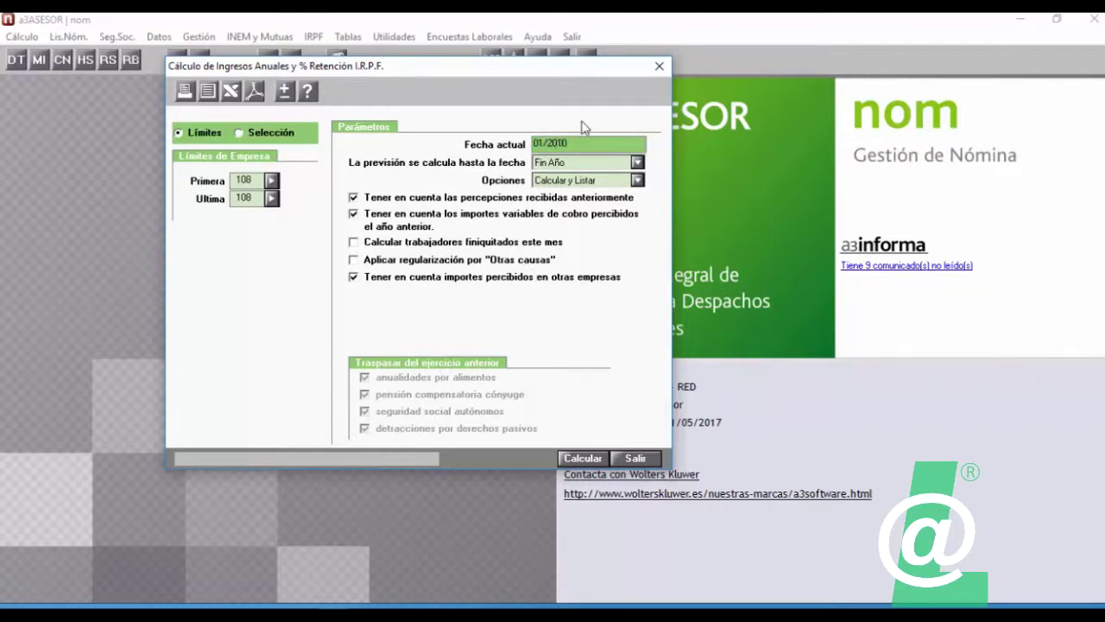
pyautogui.write('2017')
pyautogui.press('Tab')
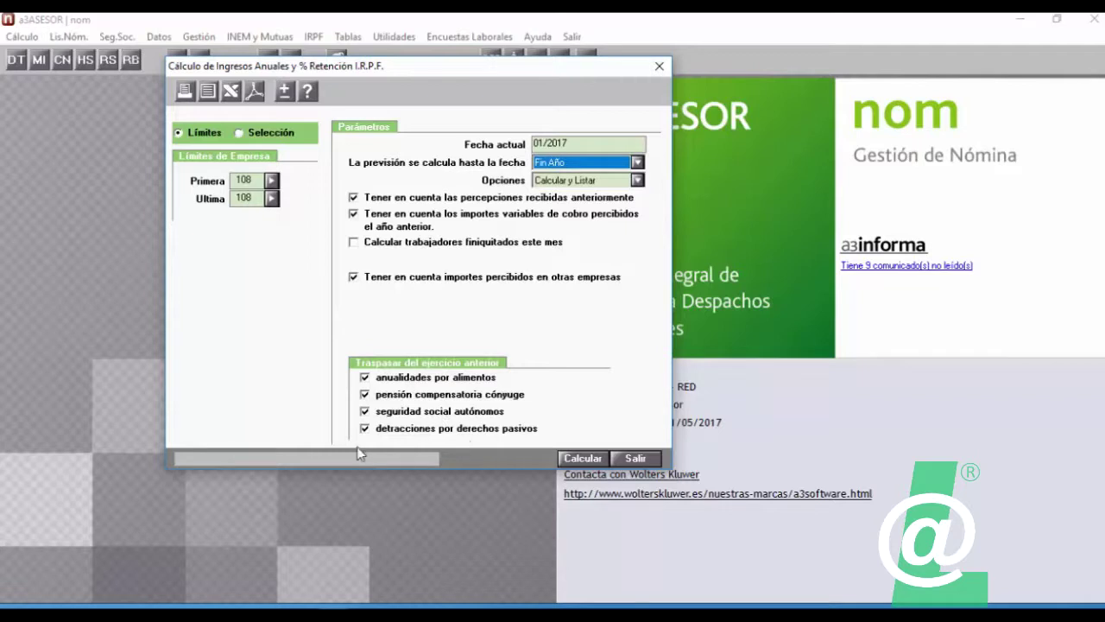
pyautogui.moveTo(491, 69); pyautogui.dragTo(497, 43)
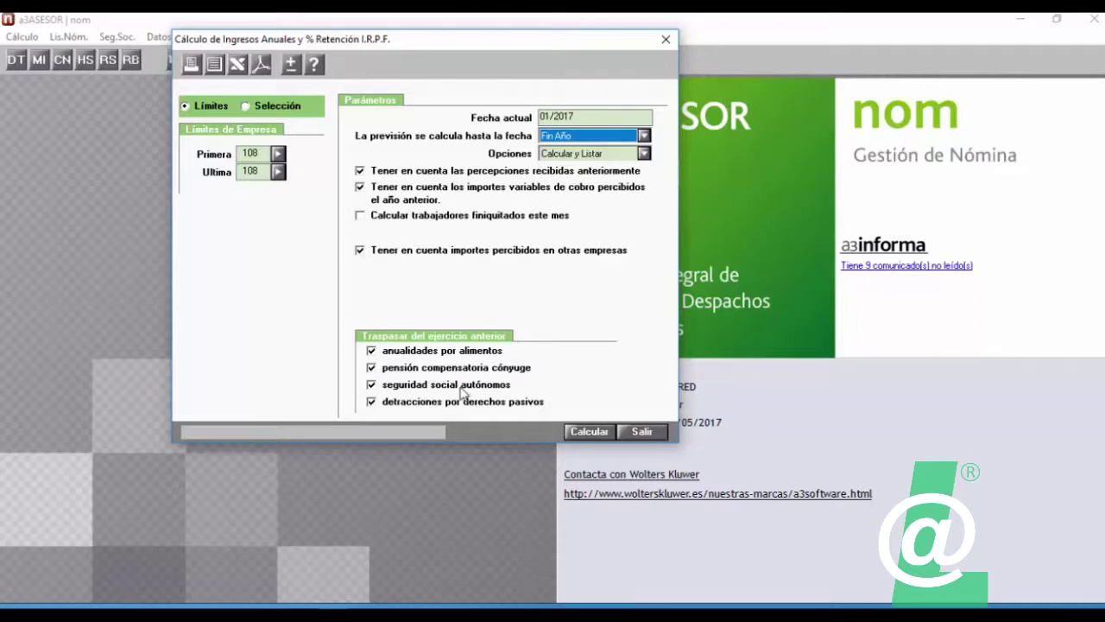
pyautogui.click(412, 388)
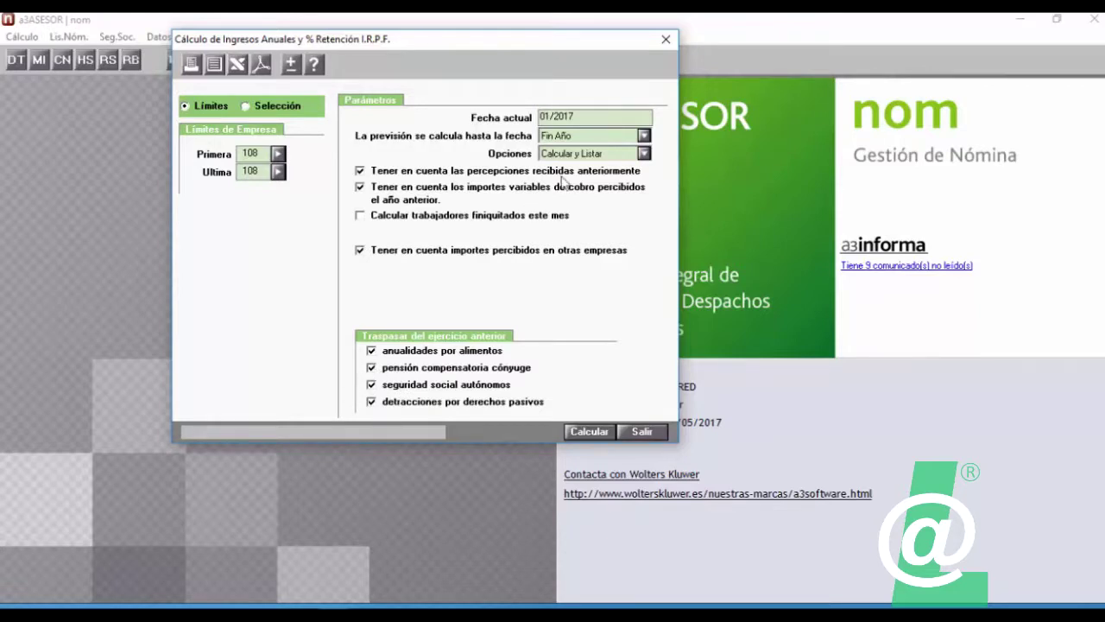
# Set Fecha actual to 06/2017 and run the calculation, sending the listing to A3 Printer PDF.
pyautogui.click(606, 120)
pyautogui.write('08/2000')
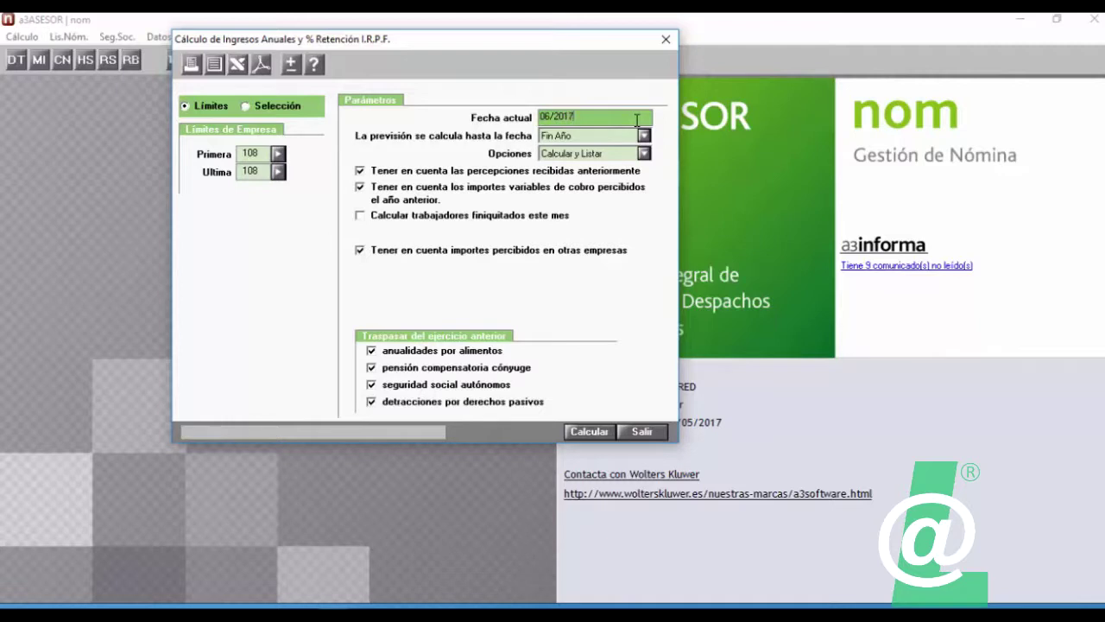
pyautogui.press('Tab')
pyautogui.press('Tab')
pyautogui.press('Tab')
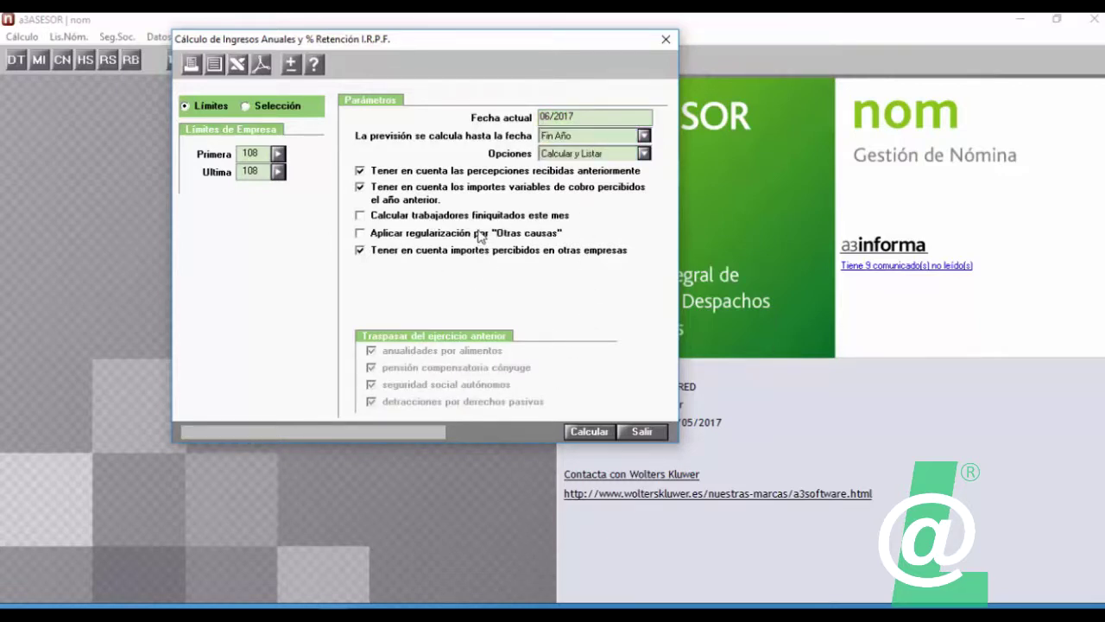
pyautogui.click(589, 433)
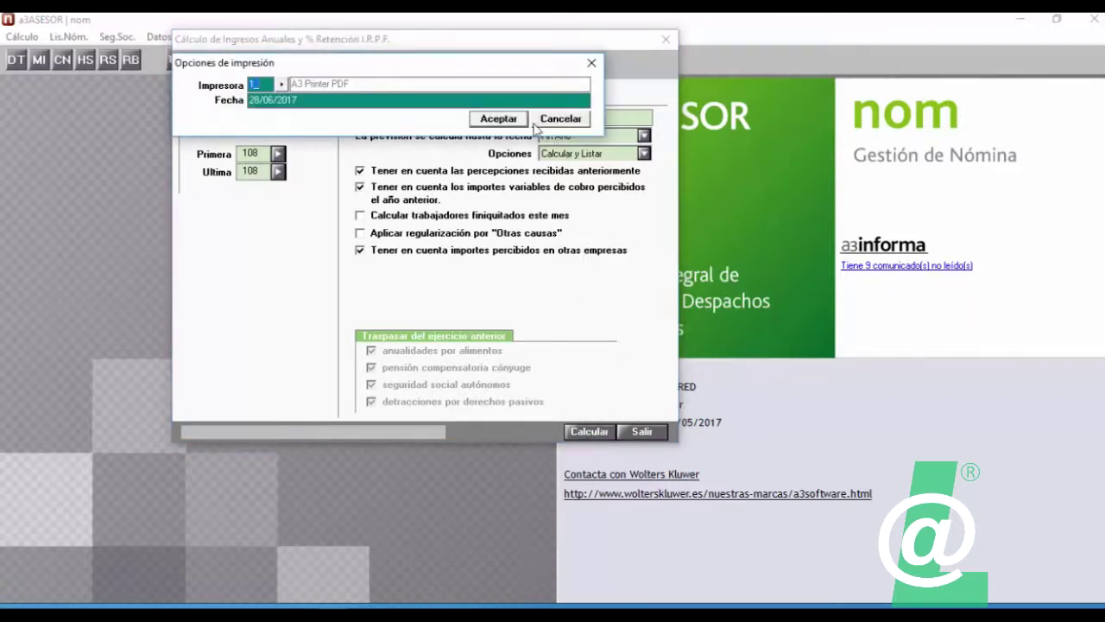
pyautogui.click(505, 120)
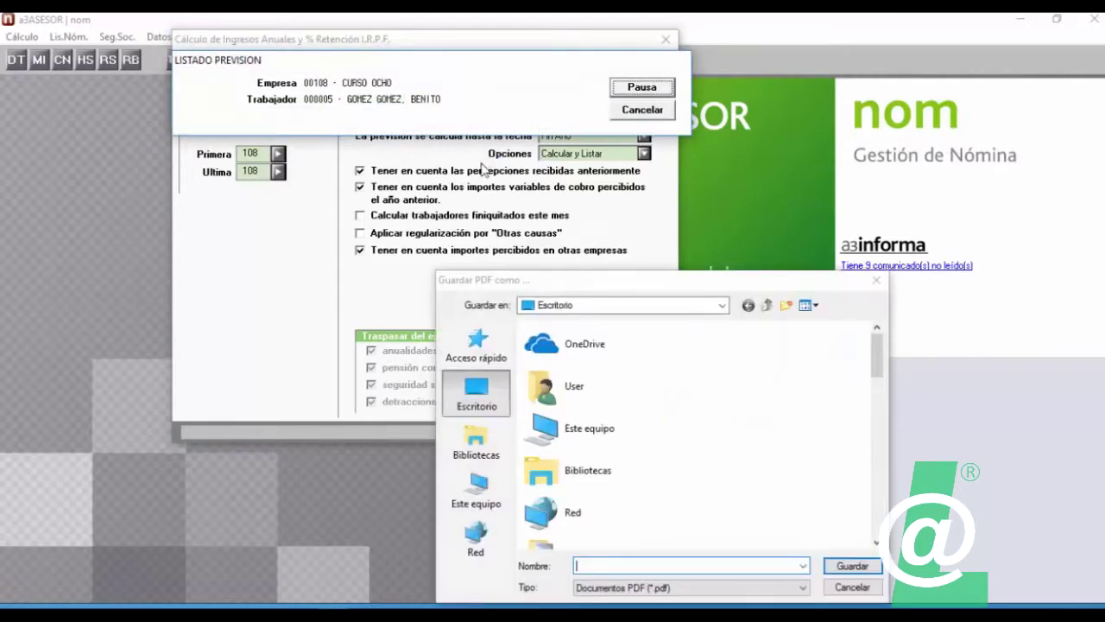
# Save the forecast listing PDF on the desktop with the name IRPF.
pyautogui.moveTo(661, 283); pyautogui.dragTo(630, 92)
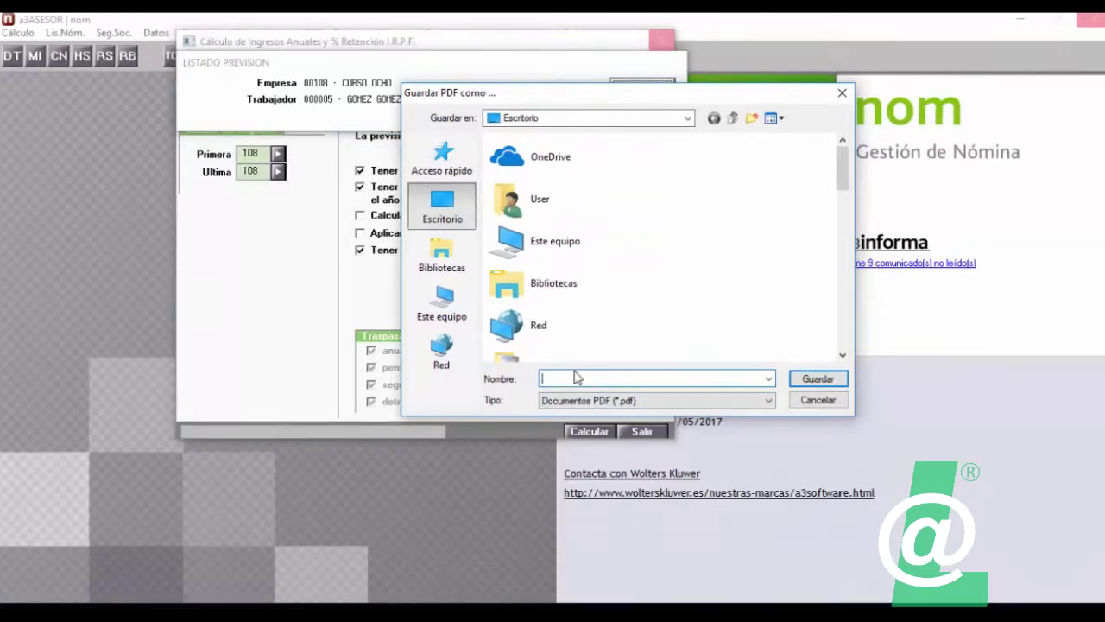
pyautogui.write('F')
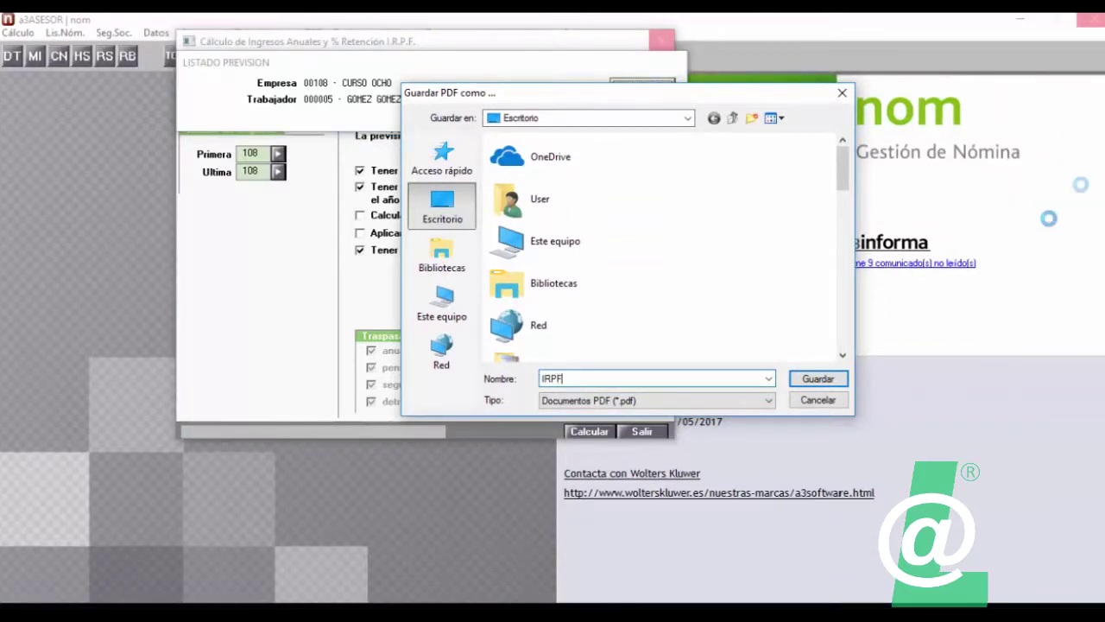
pyautogui.click(796, 380)
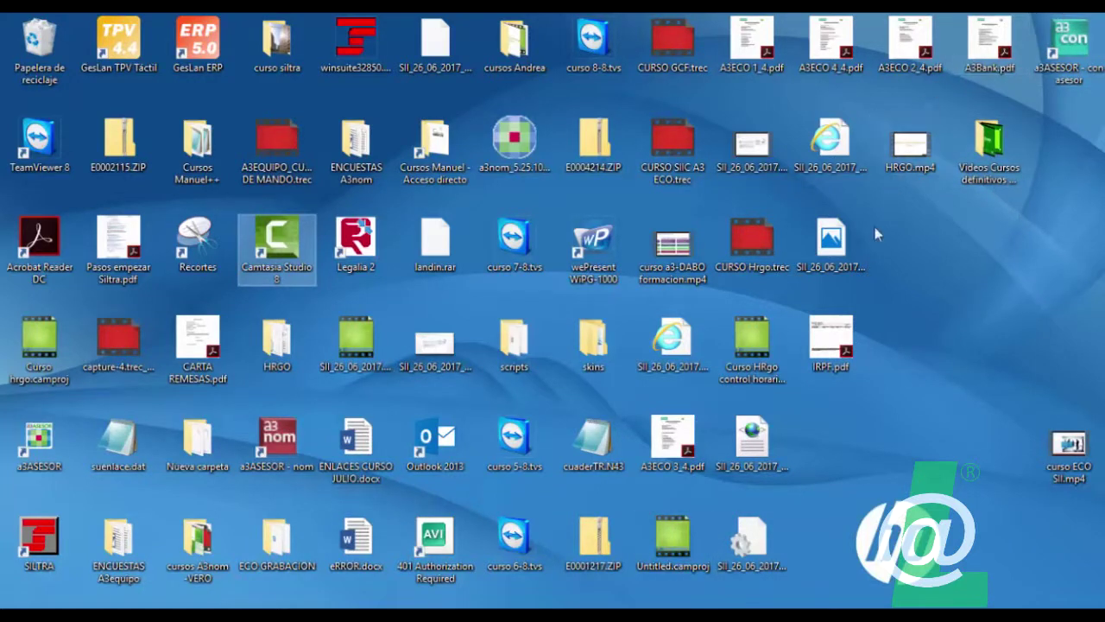
# Open IRPF.pdf from the desktop to review the retention breakdown, close it and leave the calculation process.
pyautogui.click(849, 335)
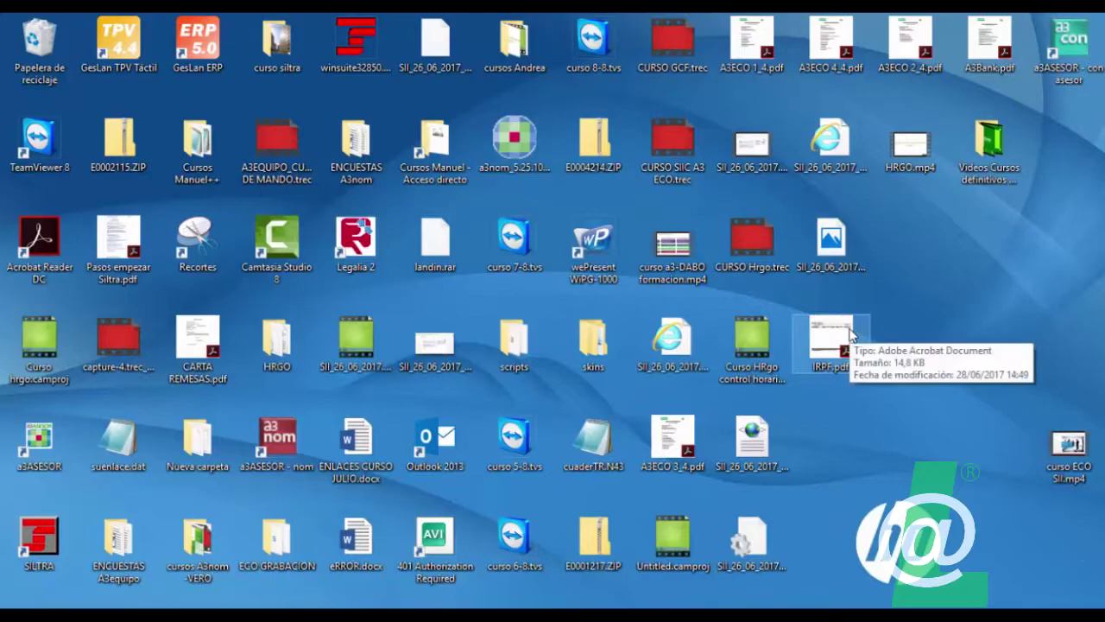
pyautogui.doubleClick(848, 335)
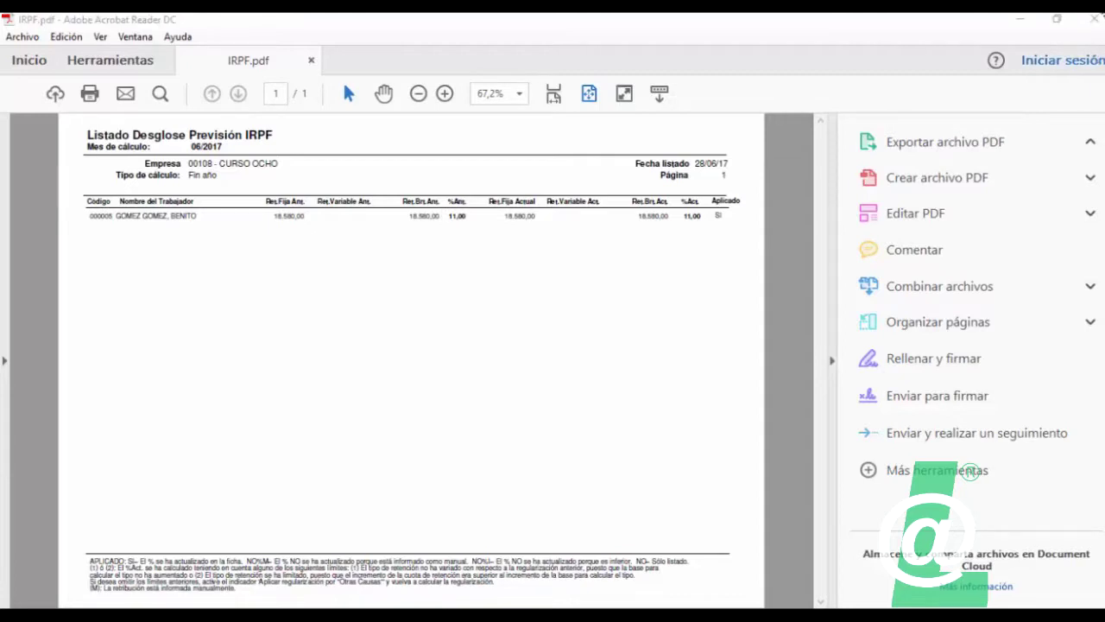
pyautogui.click(1095, 20)
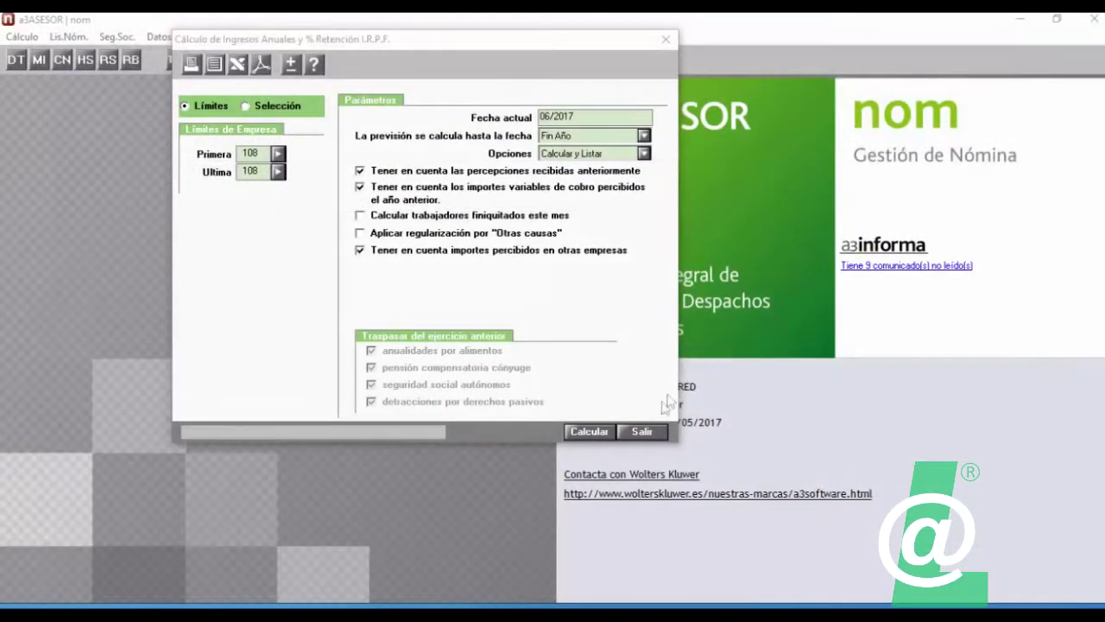
pyautogui.click(642, 431)
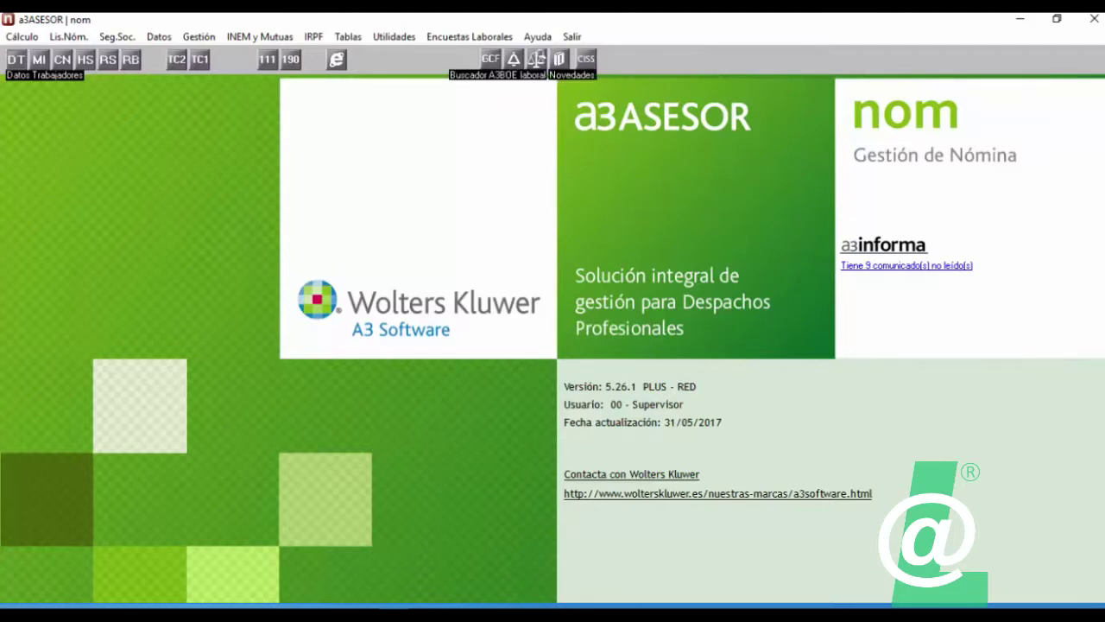
# Open the worker maintenance record of company 108's employee to check the Datos para IRPF.
pyautogui.click(159, 36)
pyautogui.moveTo(316, 98)
pyautogui.click(404, 91)
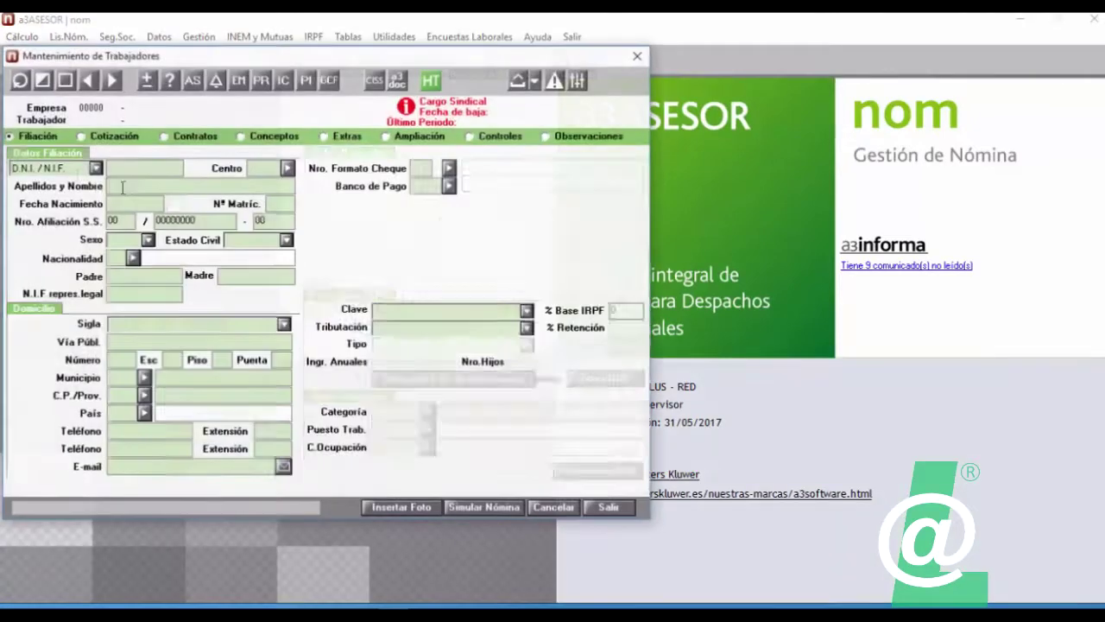
pyautogui.write('108')
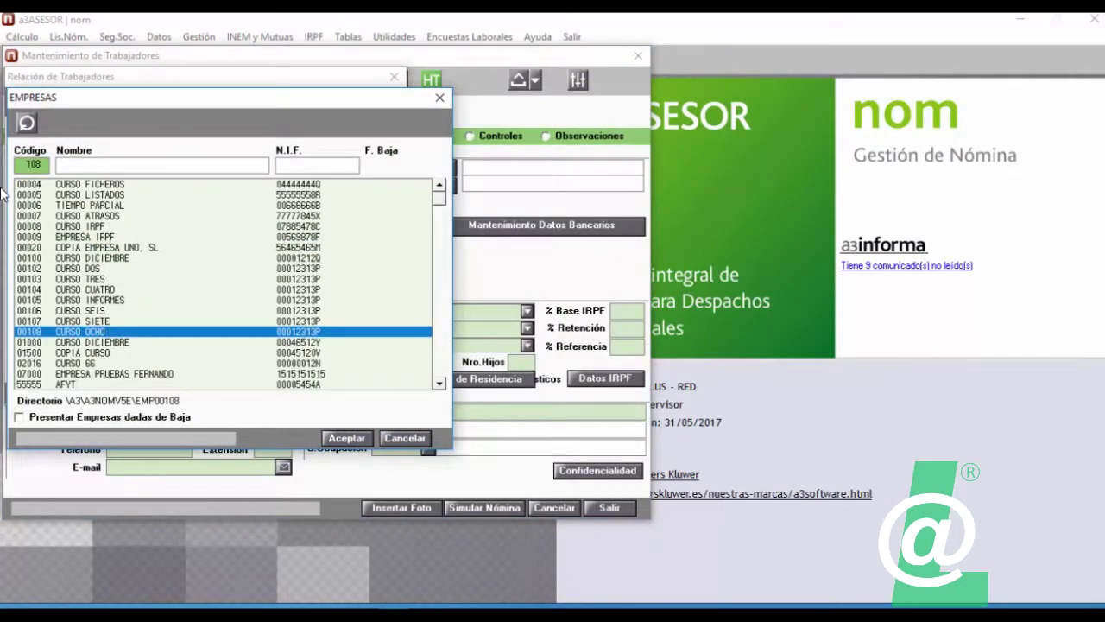
pyautogui.press('Return')
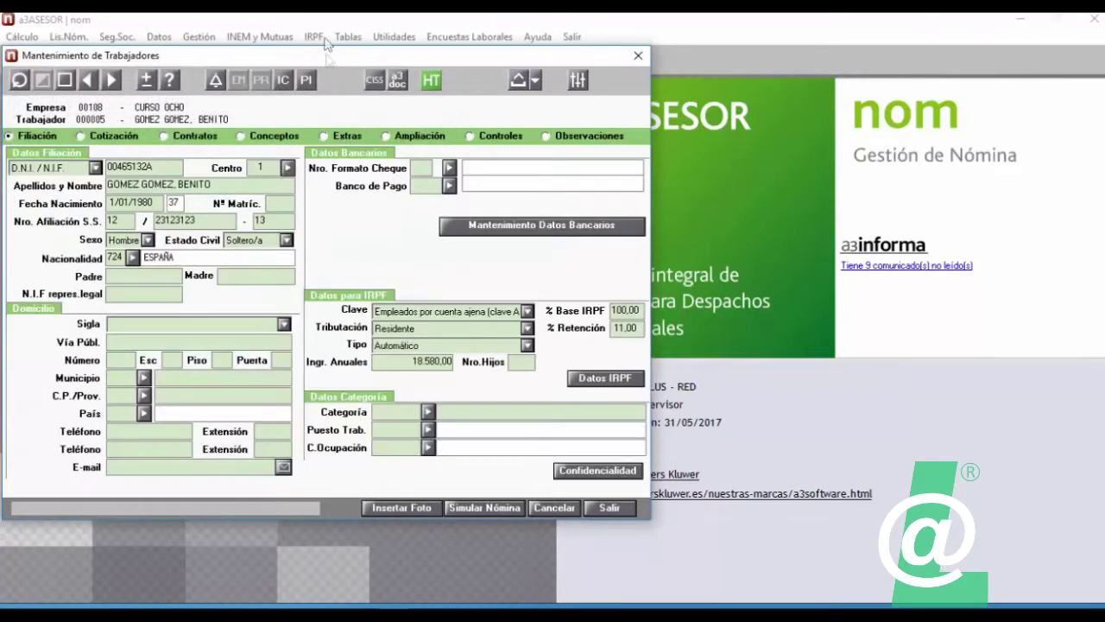
pyautogui.moveTo(350, 60); pyautogui.dragTo(488, 60)
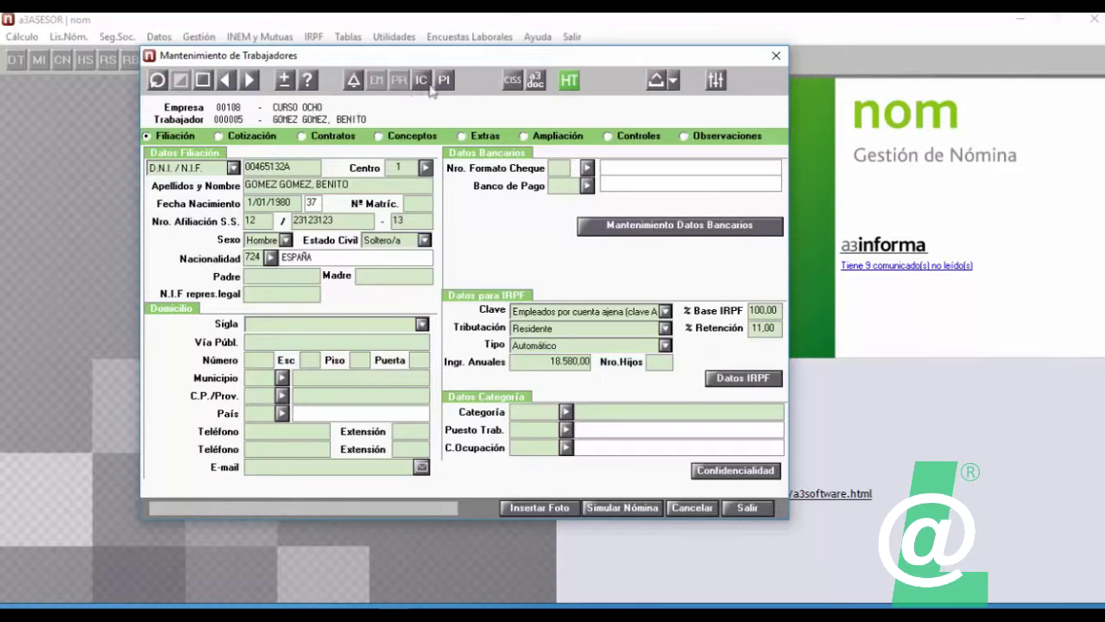
pyautogui.moveTo(449, 58); pyautogui.dragTo(449, 45)
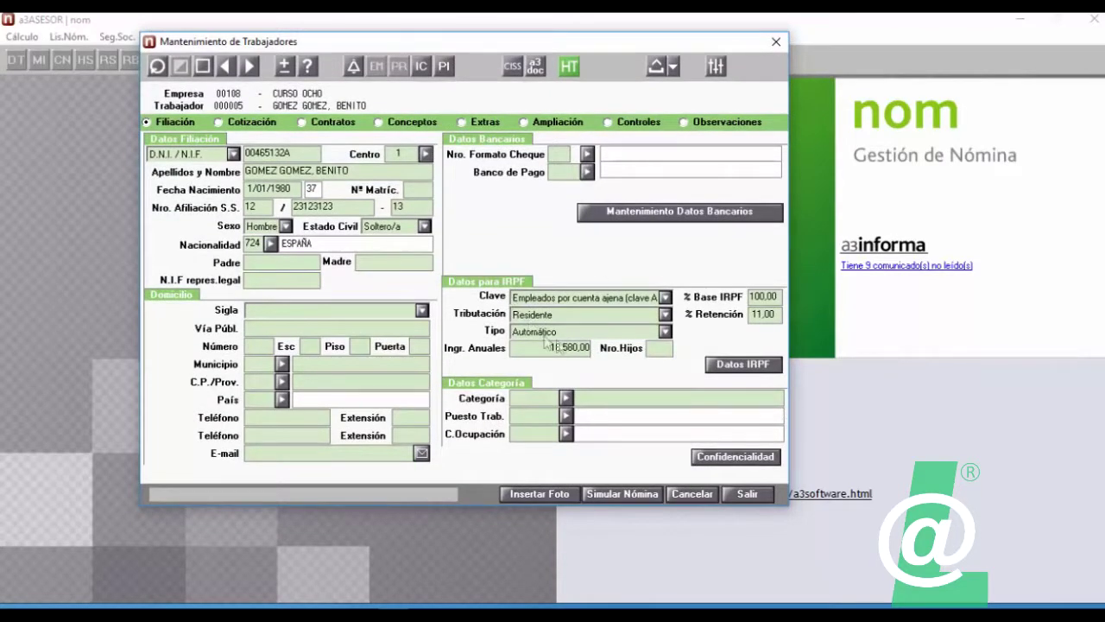
# Check the employee's retention percentage and open the Datos IRPF to examine the 2017 economic data.
pyautogui.click(758, 315)
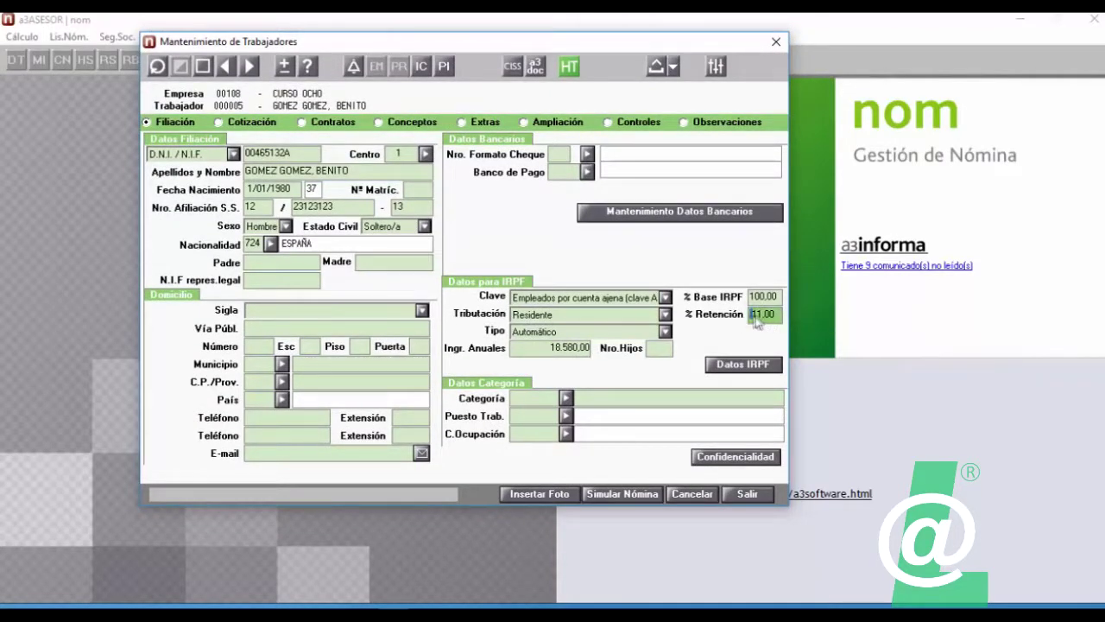
pyautogui.click(775, 318)
pyautogui.click(759, 369)
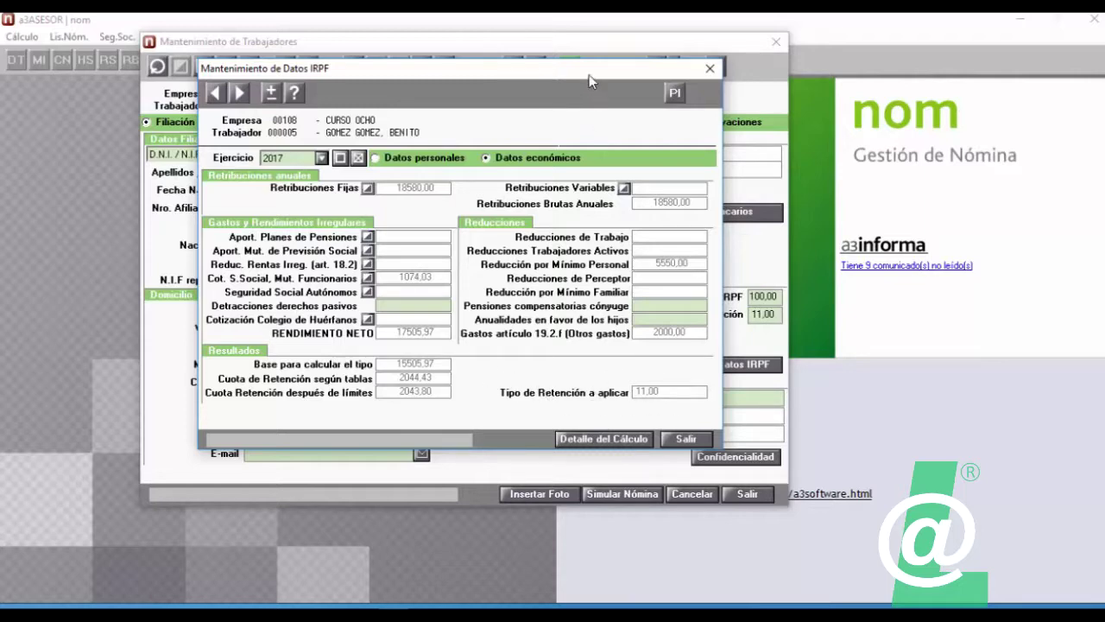
pyautogui.moveTo(589, 82); pyautogui.dragTo(598, 63)
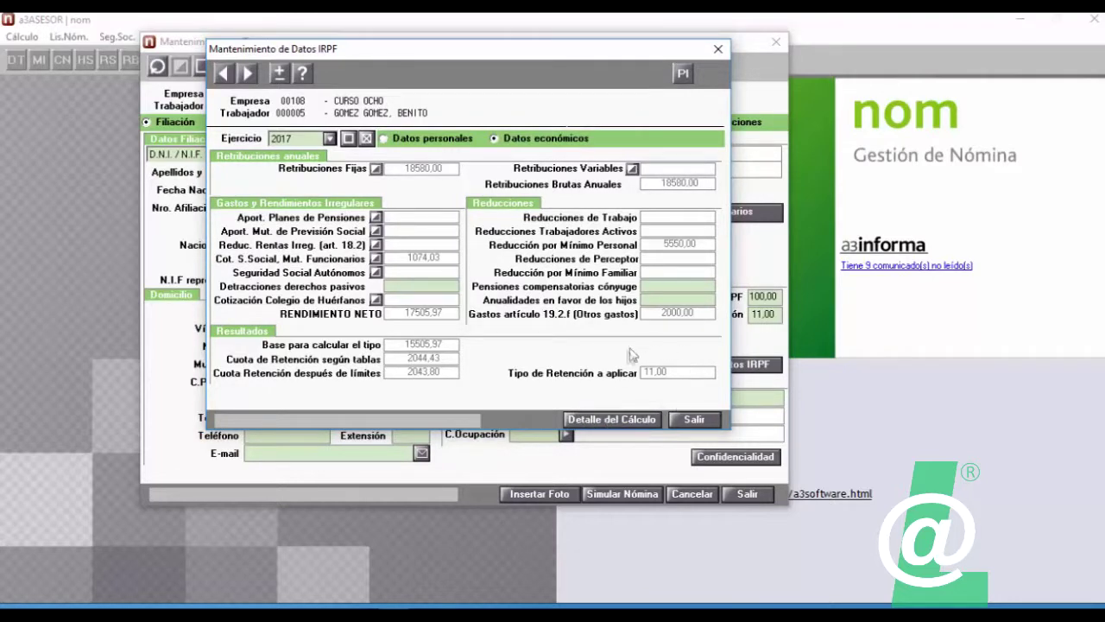
# List the employee's calculation detail for 06-Junio of 2017 and show it with the process Todo.
pyautogui.click(610, 420)
pyautogui.moveTo(285, 144); pyautogui.dragTo(296, 141)
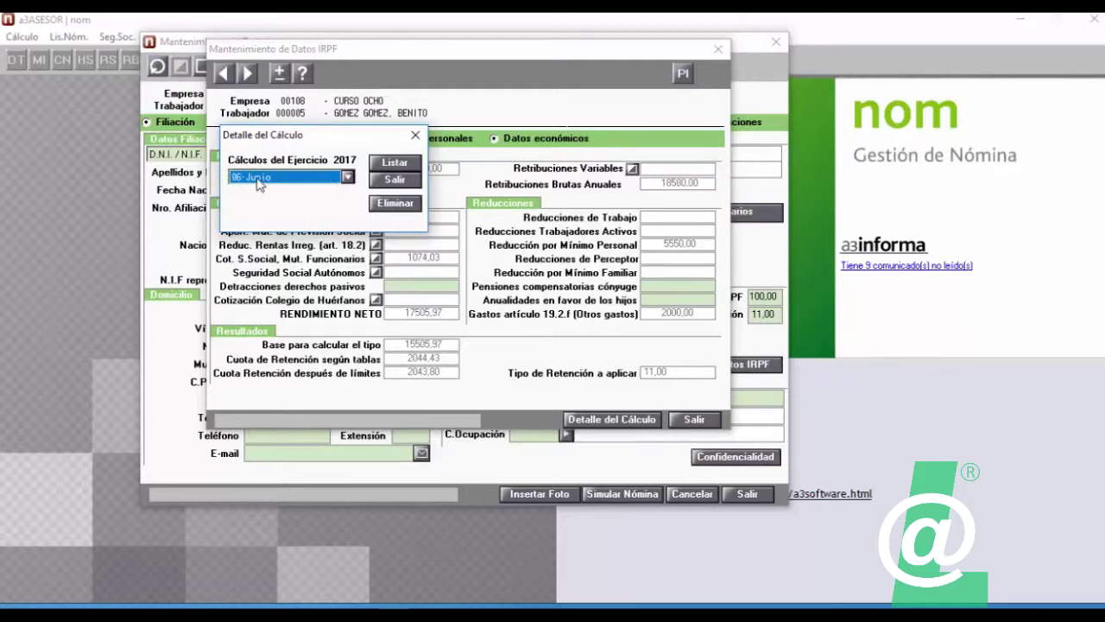
pyautogui.click(315, 180)
pyautogui.click(304, 193)
pyautogui.click(389, 164)
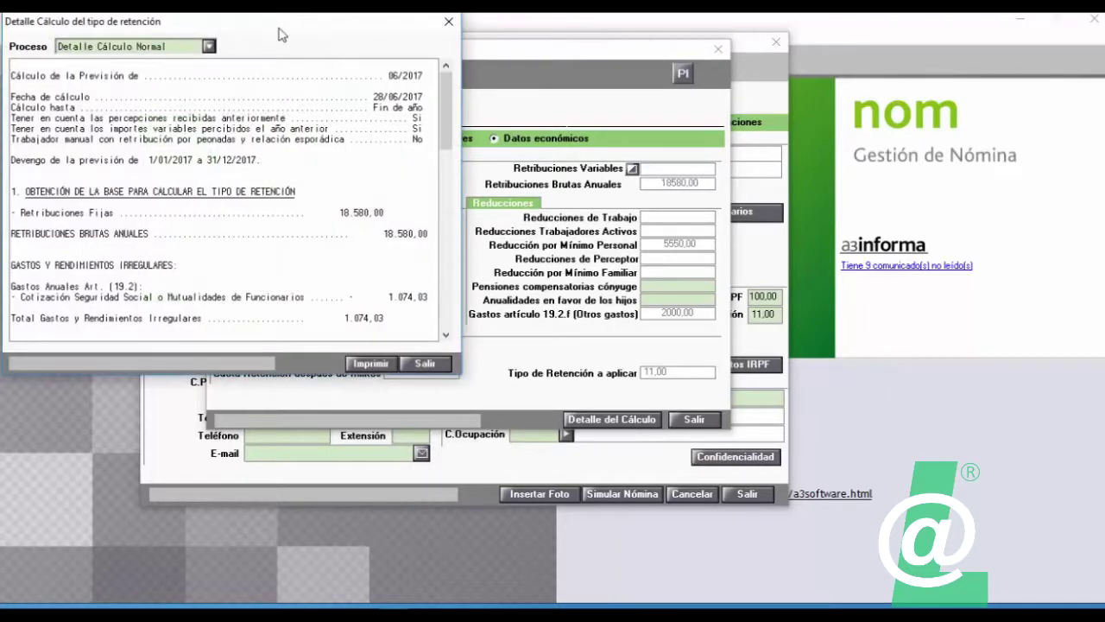
pyautogui.moveTo(279, 35); pyautogui.dragTo(423, 56)
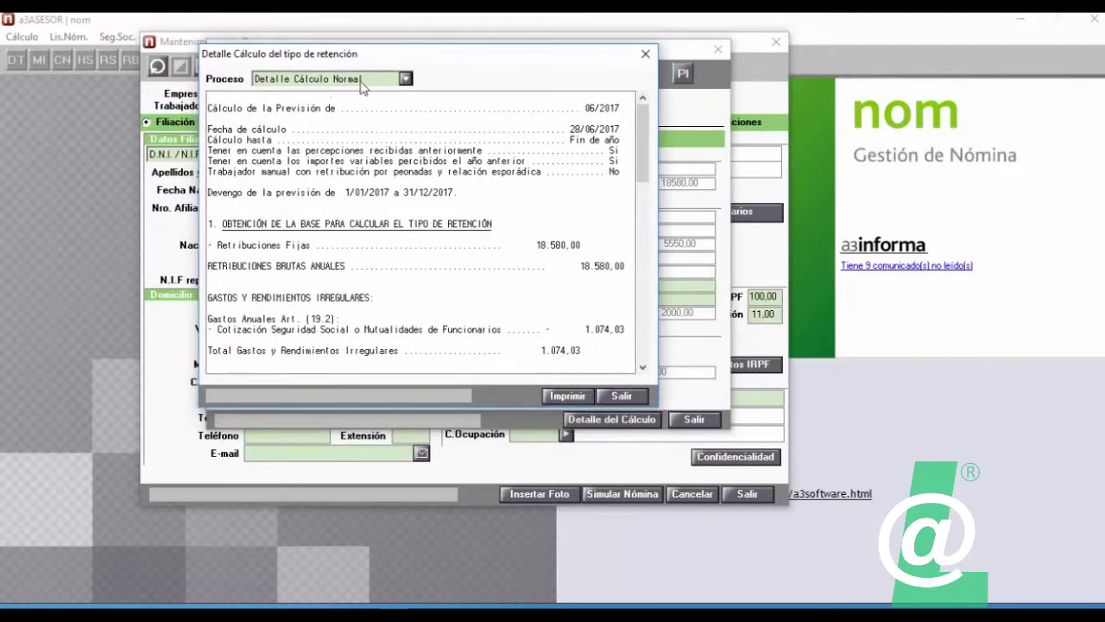
pyautogui.click(405, 79)
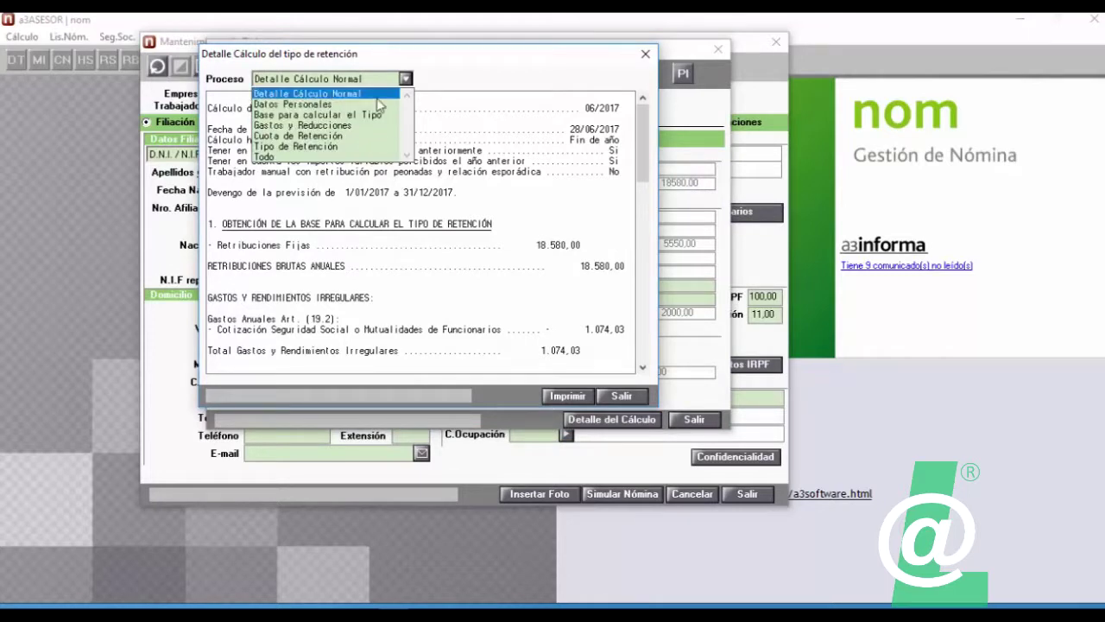
pyautogui.click(351, 157)
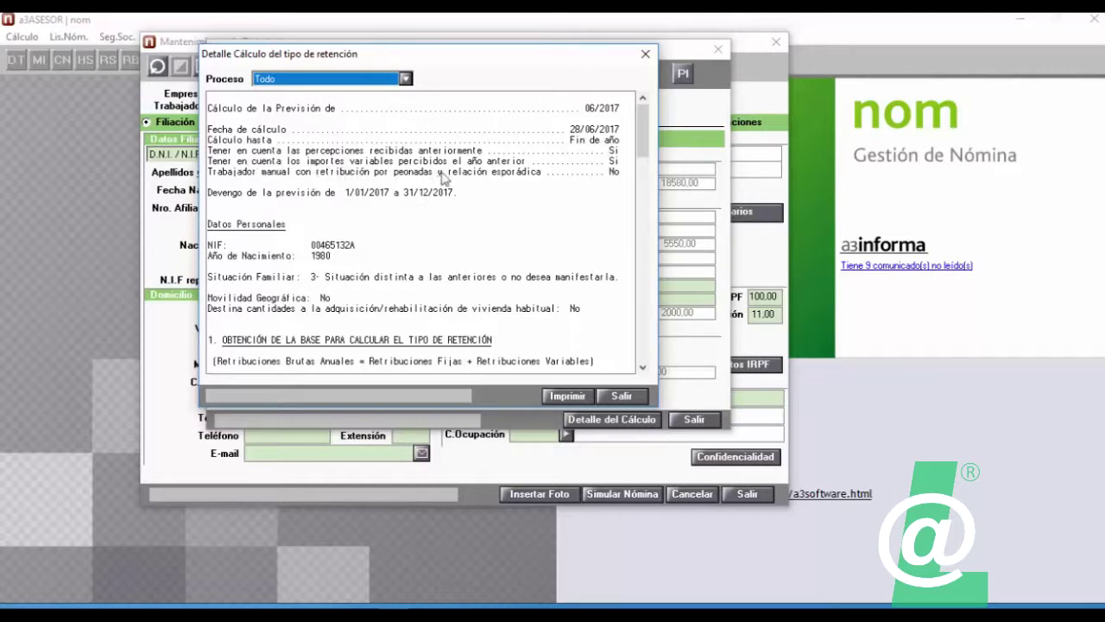
# Examine the expected fixed pay, extra payments and Retribuciones Brutas Anuales in the retention calculation detail.
pyautogui.moveTo(646, 148); pyautogui.dragTo(649, 187)
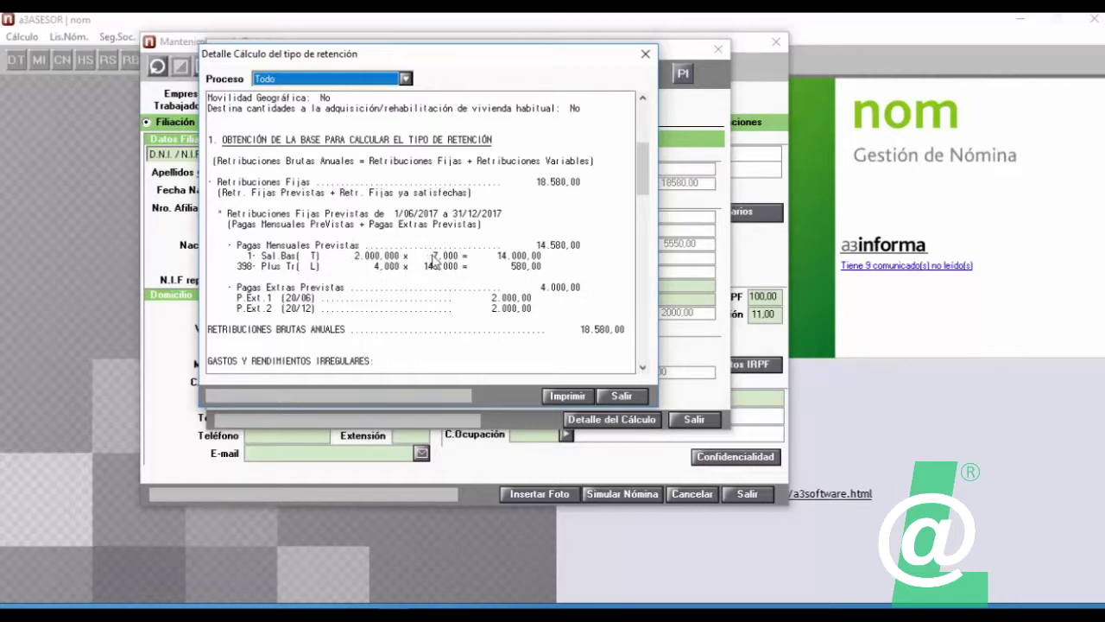
pyautogui.moveTo(643, 173); pyautogui.dragTo(644, 193)
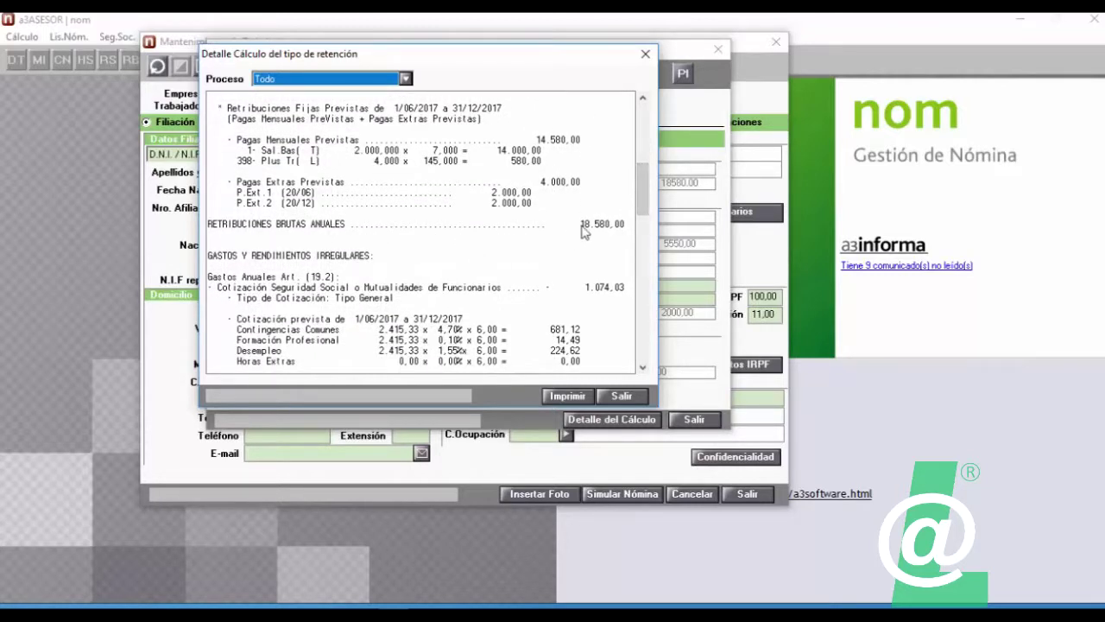
pyautogui.moveTo(580, 224); pyautogui.dragTo(617, 230)
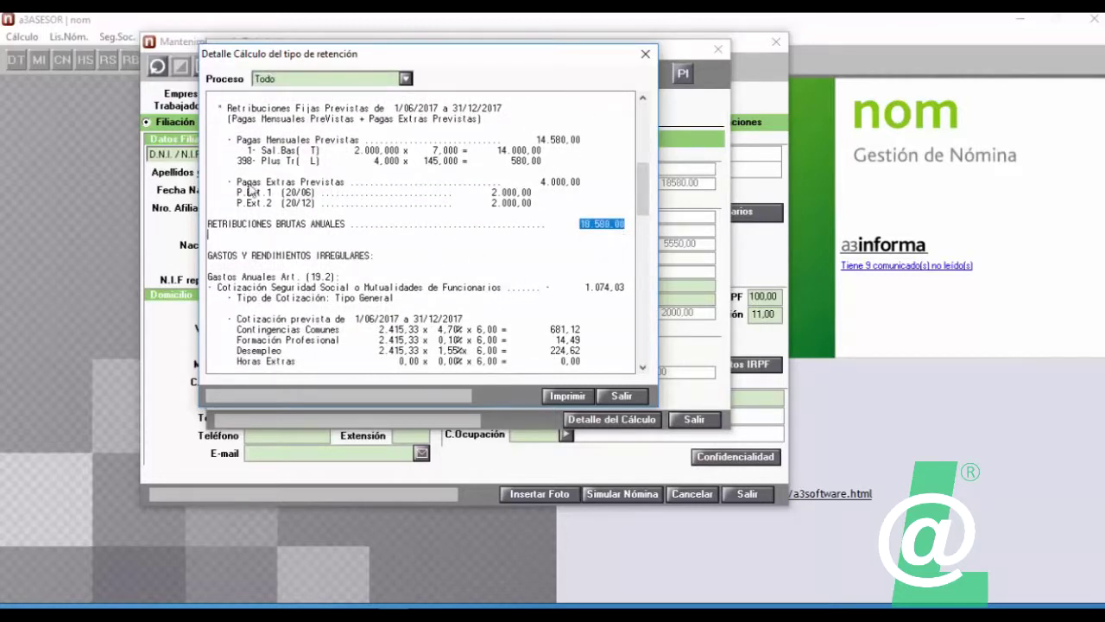
# Review the annual retention quota and Tipo de Retención sections of the detail, then close it and return to the worker record.
pyautogui.moveTo(641, 197); pyautogui.dragTo(652, 332)
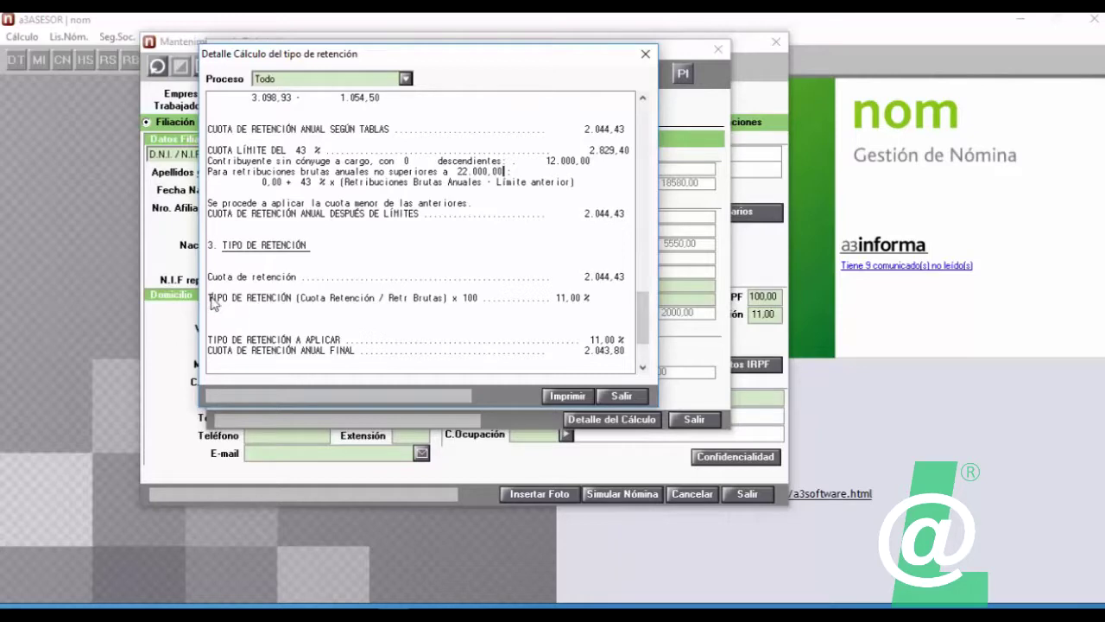
pyautogui.moveTo(212, 300); pyautogui.dragTo(298, 311)
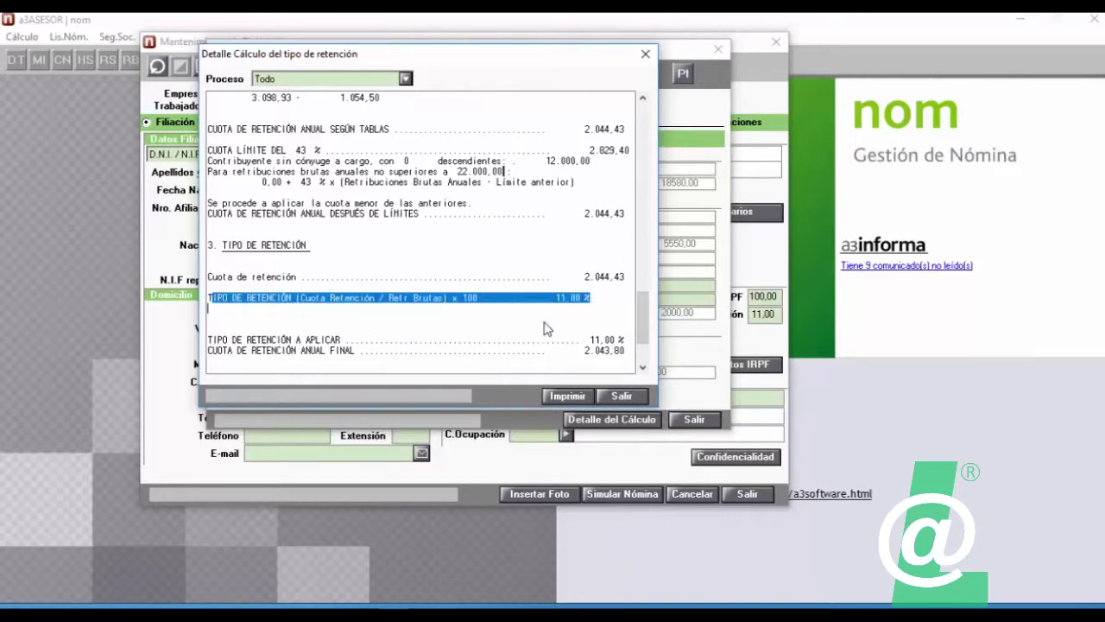
pyautogui.moveTo(641, 302)
pyautogui.mouseDown()
pyautogui.moveTo(644, 326)
pyautogui.moveTo(647, 307)
pyautogui.mouseUp()
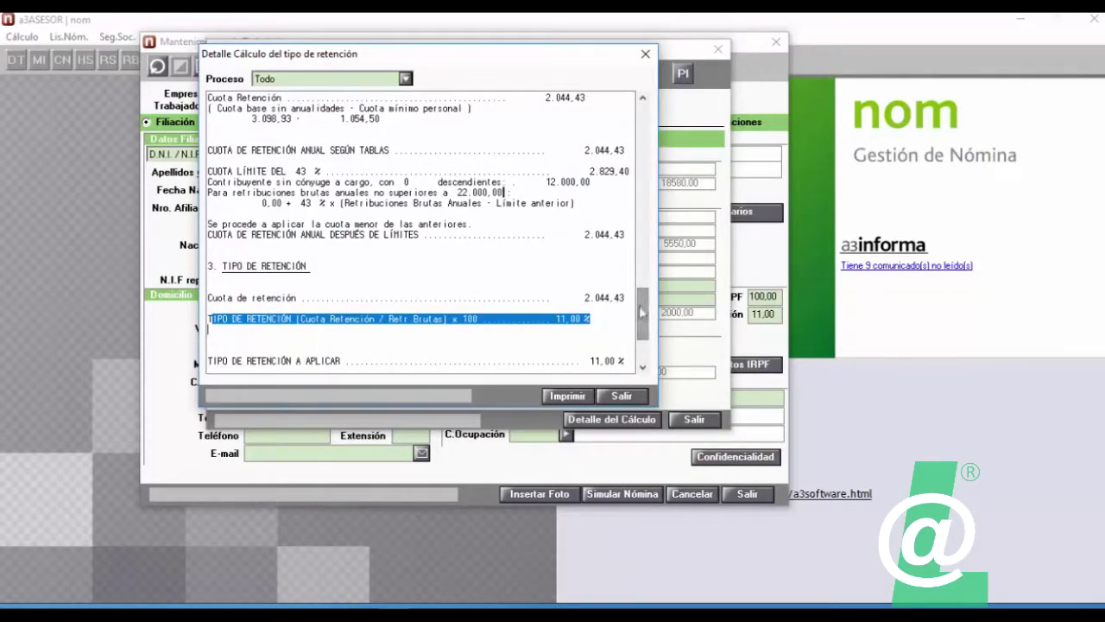
pyautogui.click(614, 321)
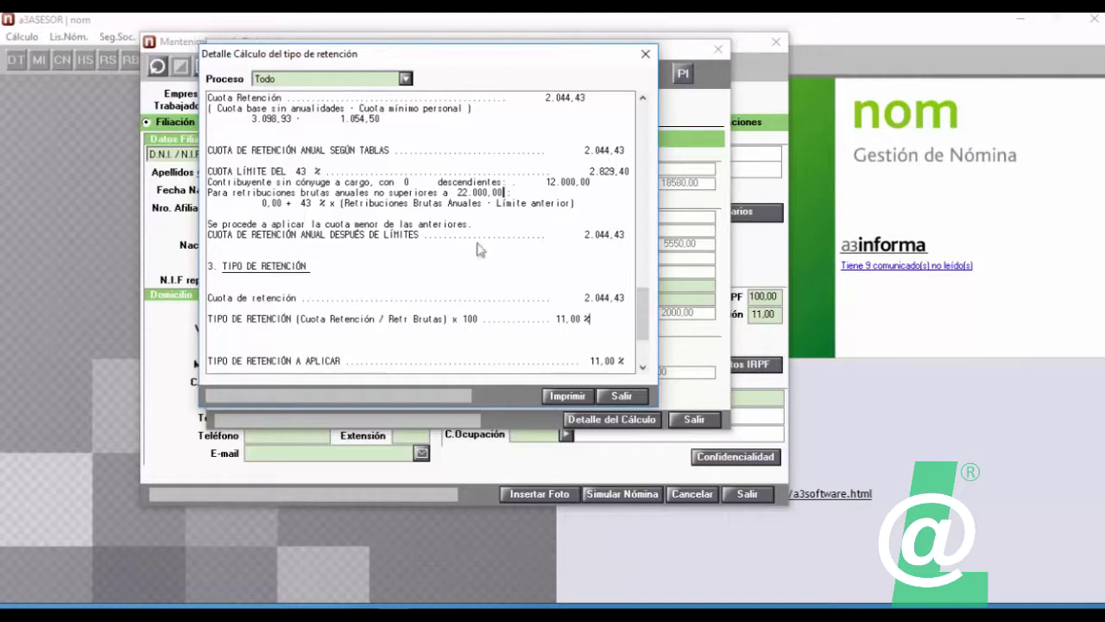
pyautogui.scroll(1, 643, 316)
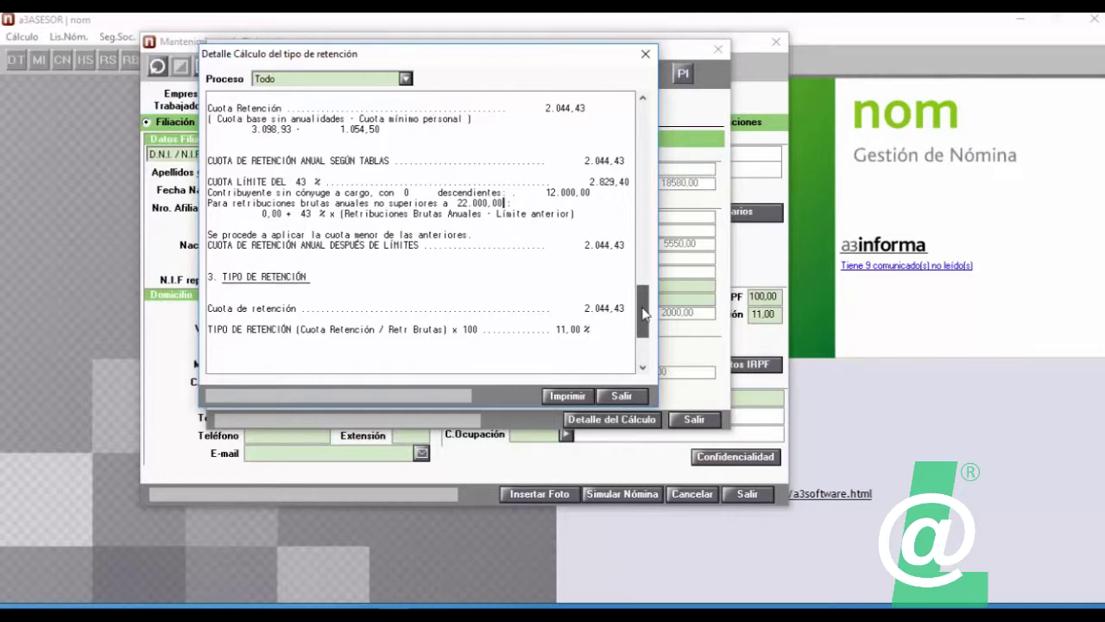
pyautogui.click(624, 396)
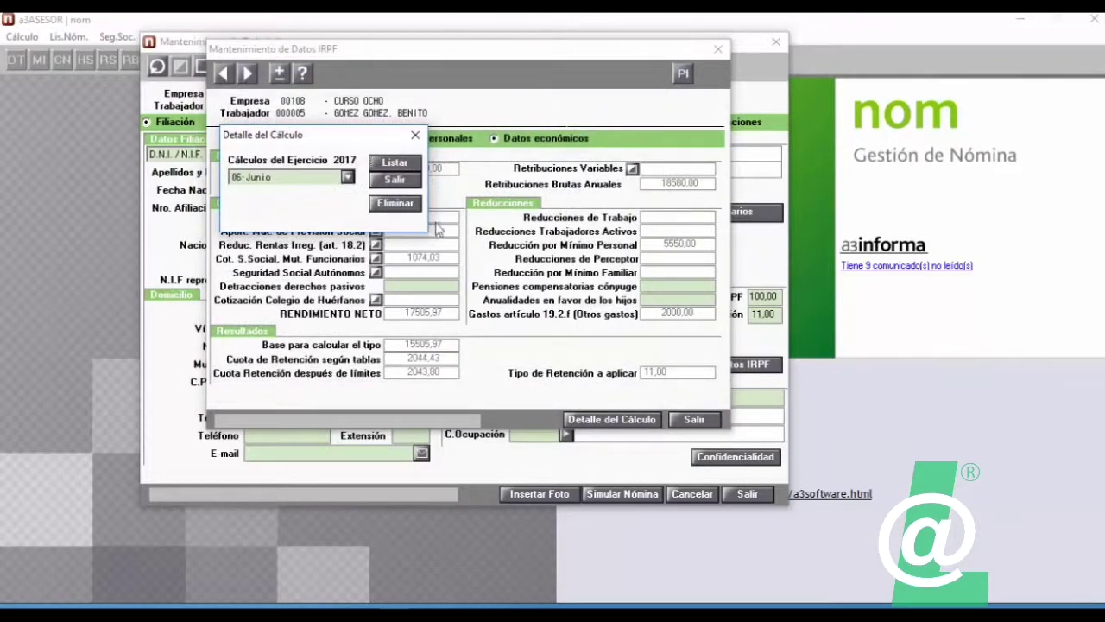
pyautogui.click(415, 137)
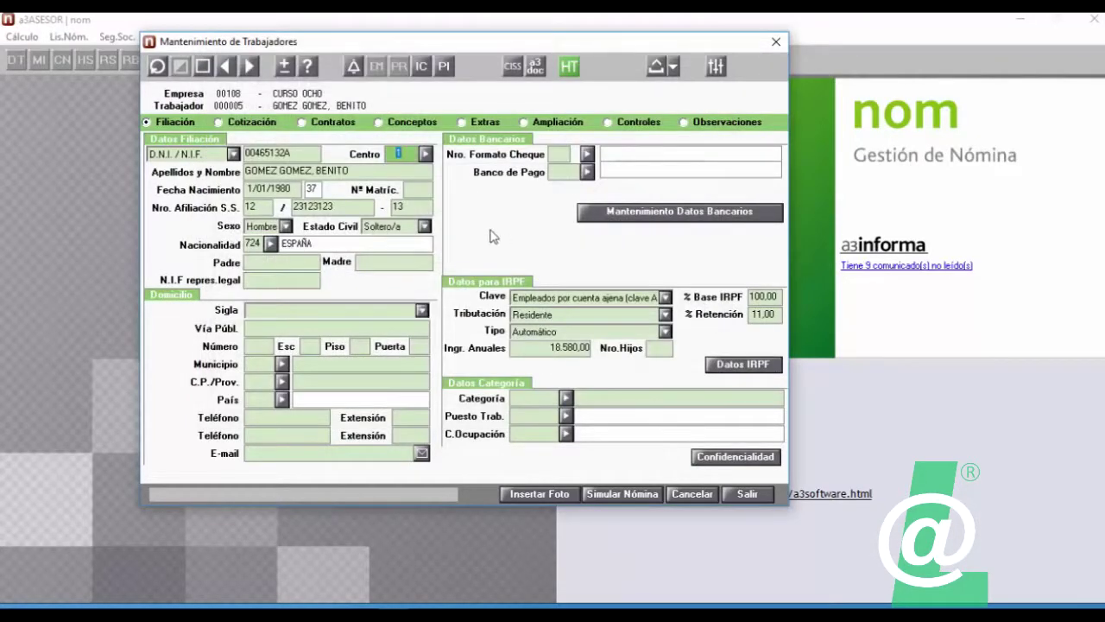
# Delete the 06-Junio calculation from the employee's 2017 IRPF calculation details and leave the worker record.
pyautogui.moveTo(484, 42); pyautogui.dragTo(485, 28)
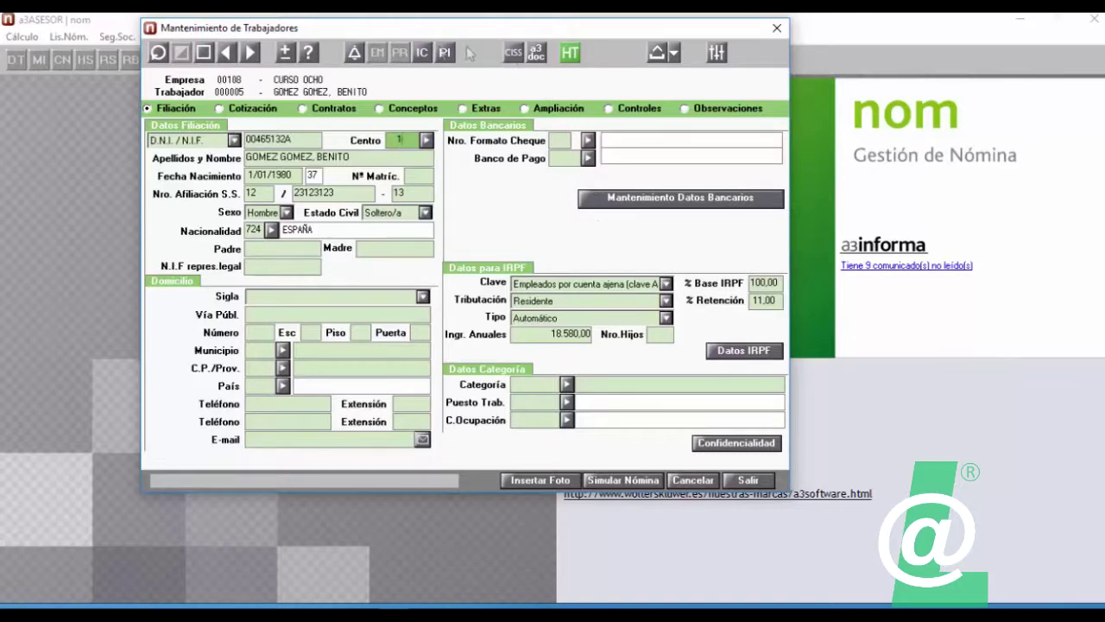
pyautogui.click(745, 350)
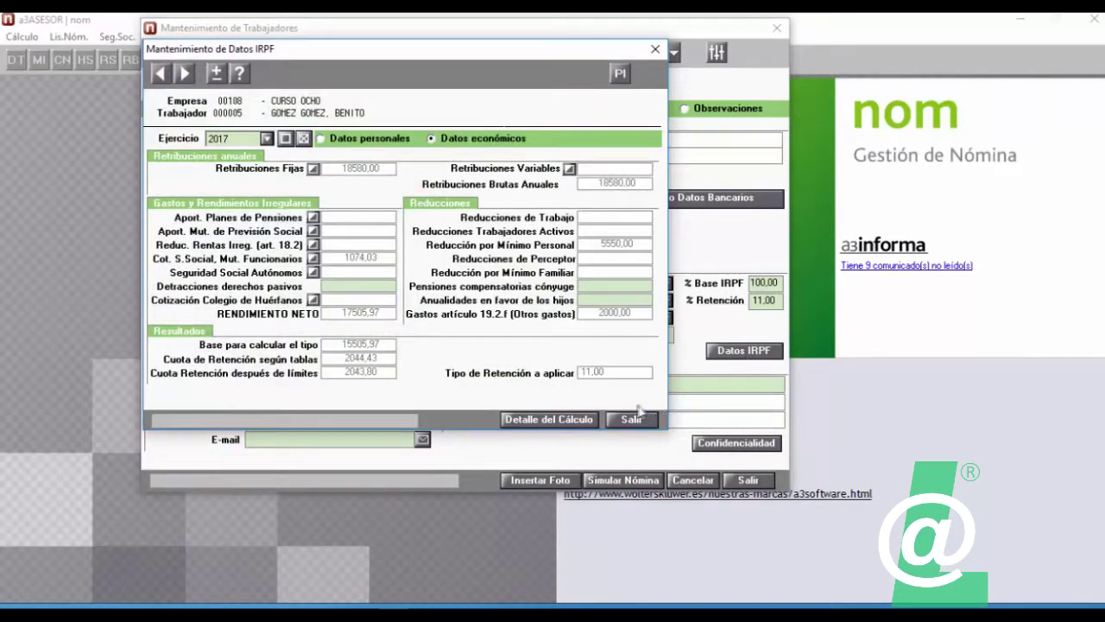
pyautogui.click(536, 423)
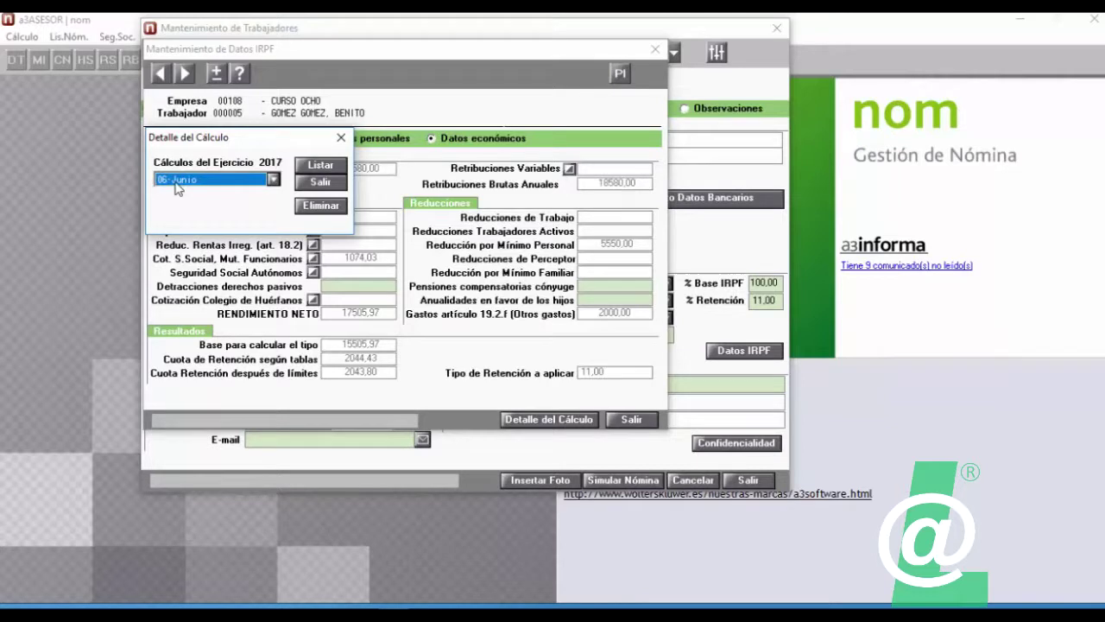
pyautogui.click(321, 207)
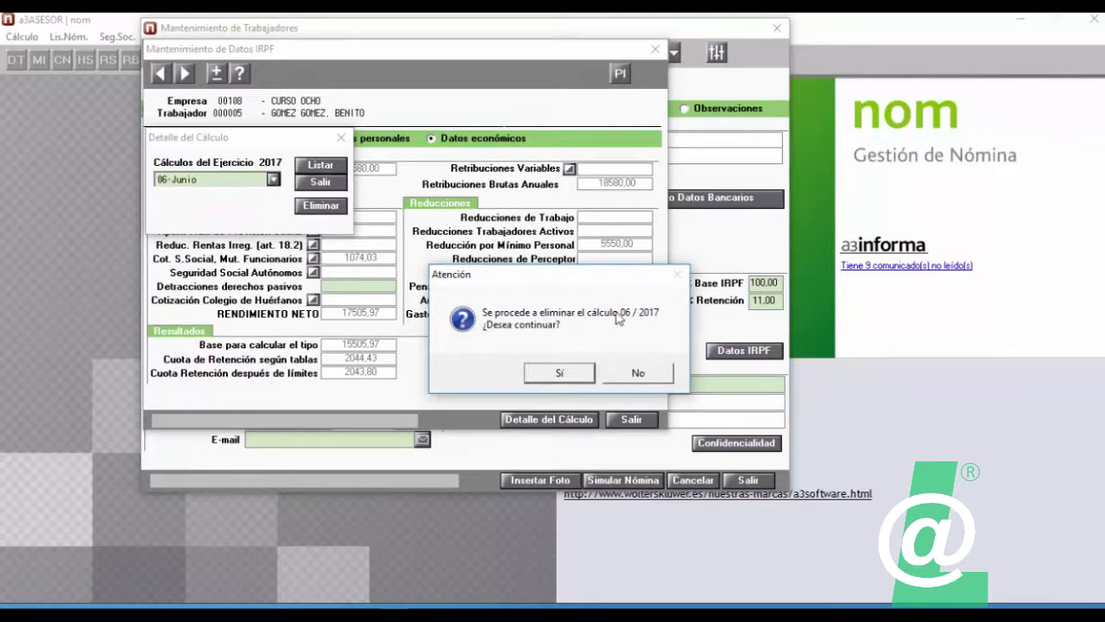
pyautogui.click(555, 376)
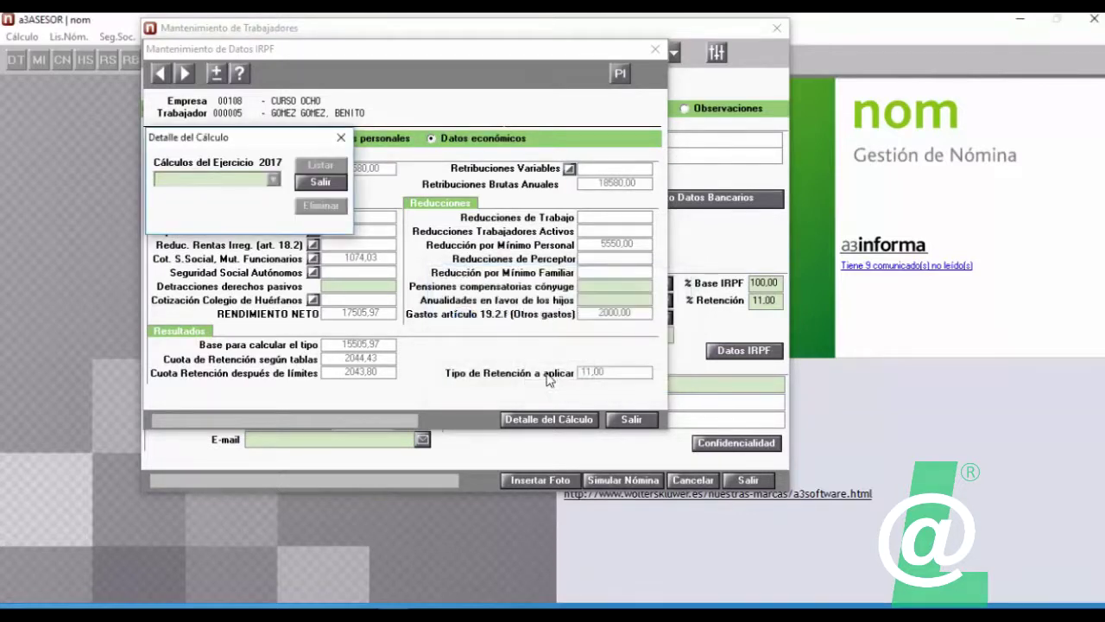
pyautogui.click(320, 183)
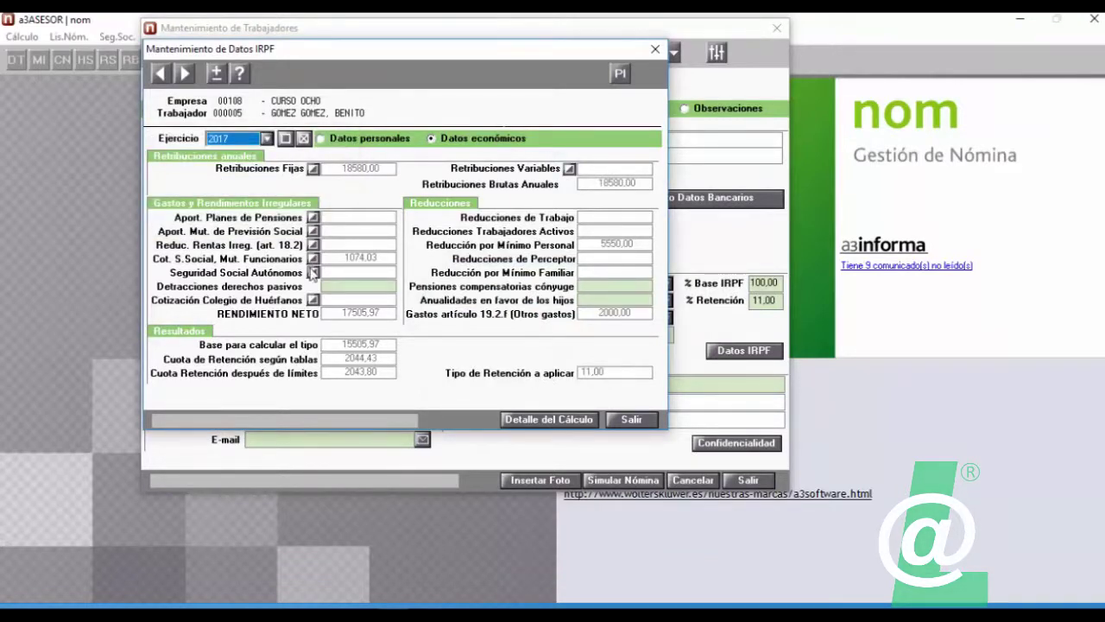
pyautogui.click(632, 419)
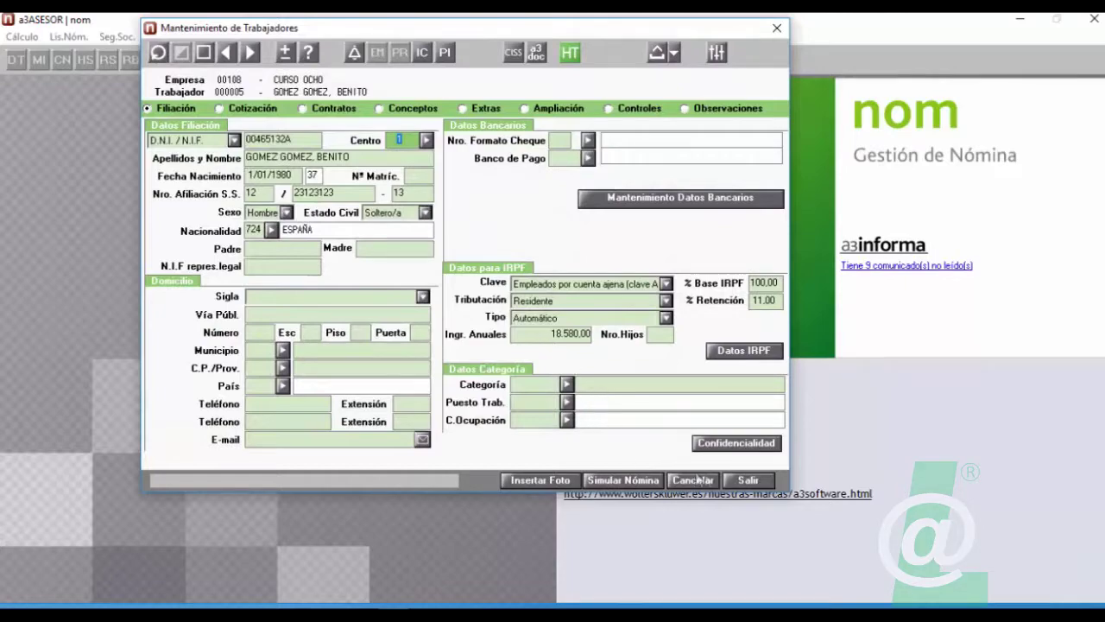
pyautogui.click(740, 486)
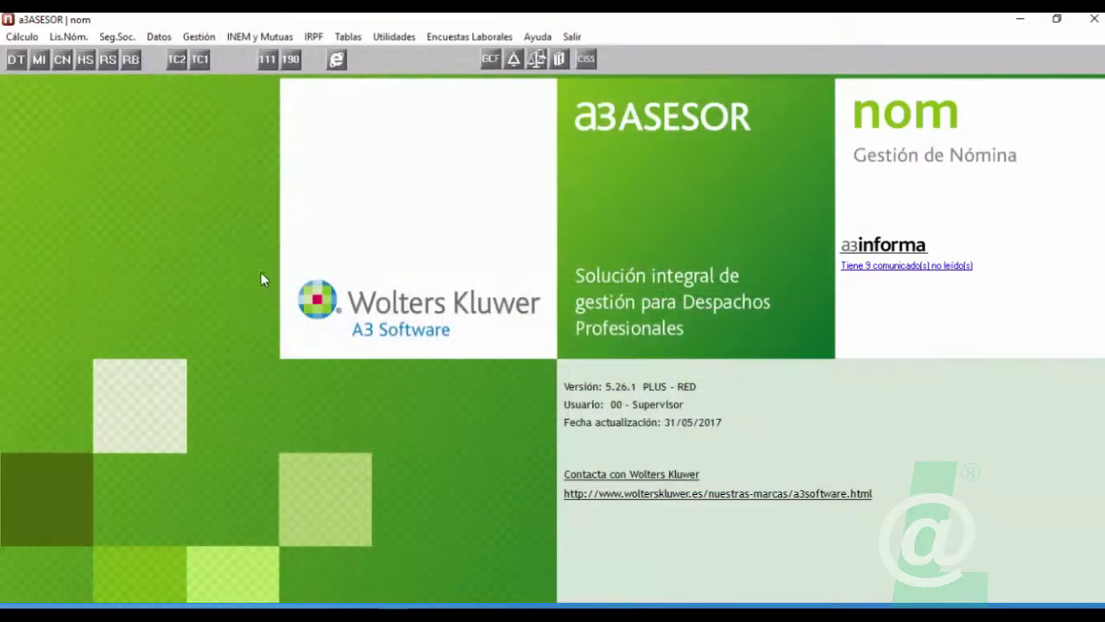